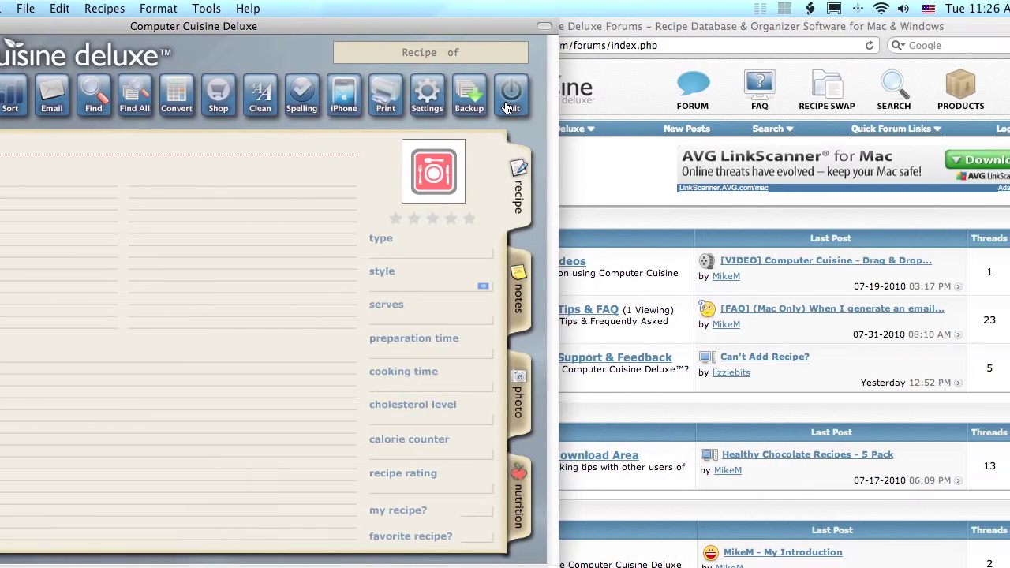
Step: Switch to the browser and open the Computer Cuisine Deluxe forum by way of the site's home page
click(799, 157)
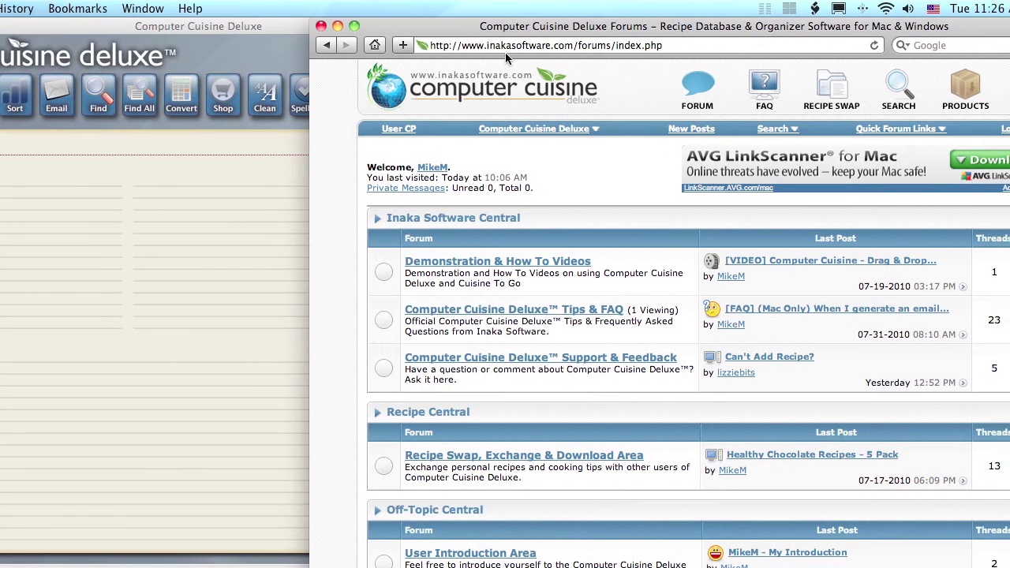
click(464, 92)
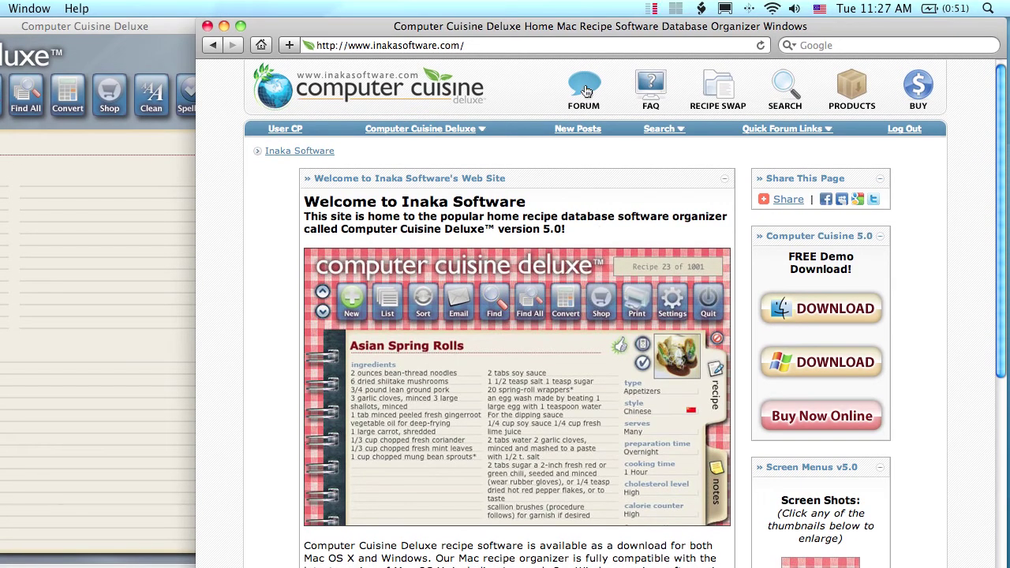
click(586, 92)
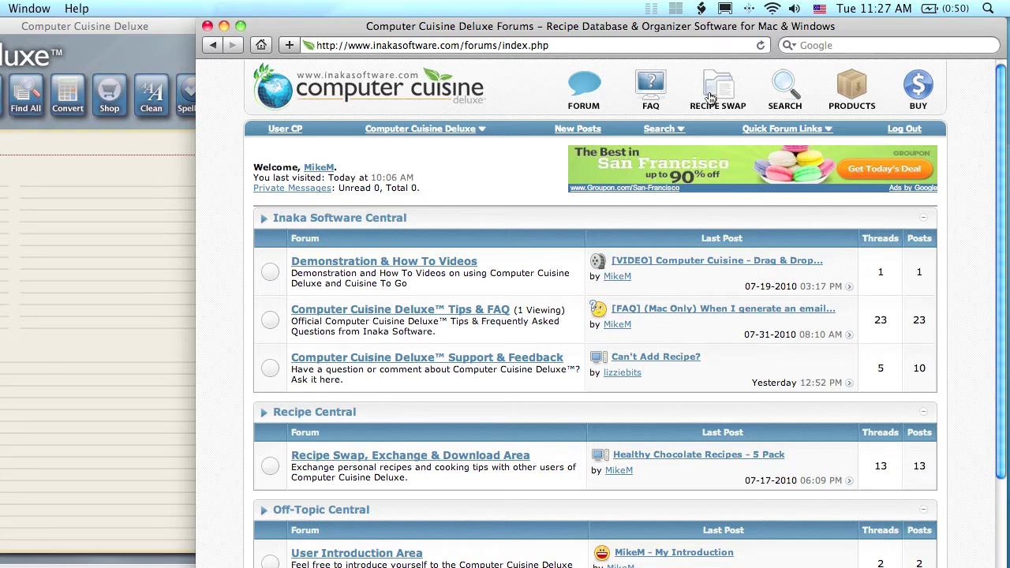
Step: Open the Recipe Swap area and look over its list of recipe threads, previewing Caribbean Grilled Tuna
click(712, 93)
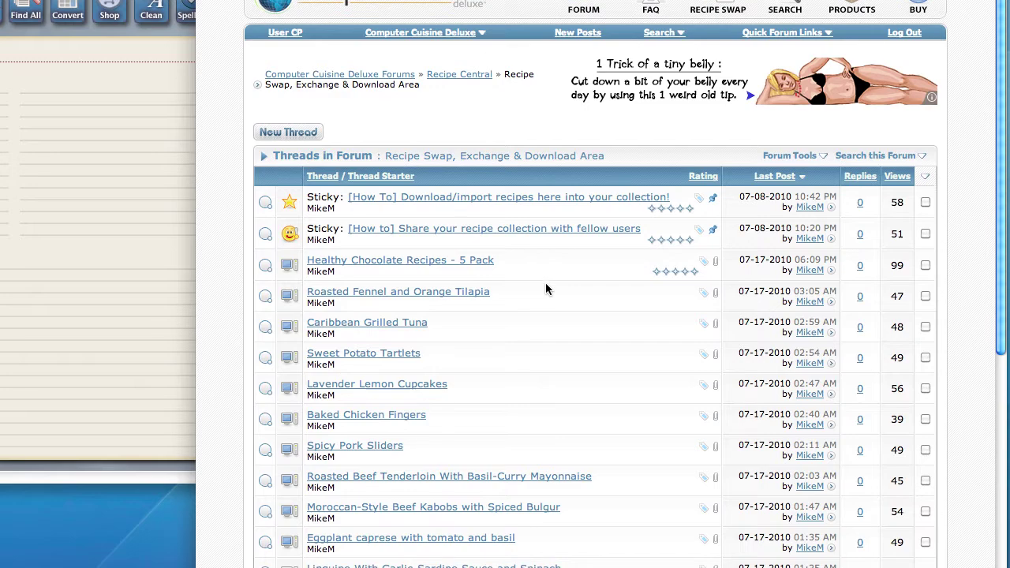
scroll(545, 289, down, 3)
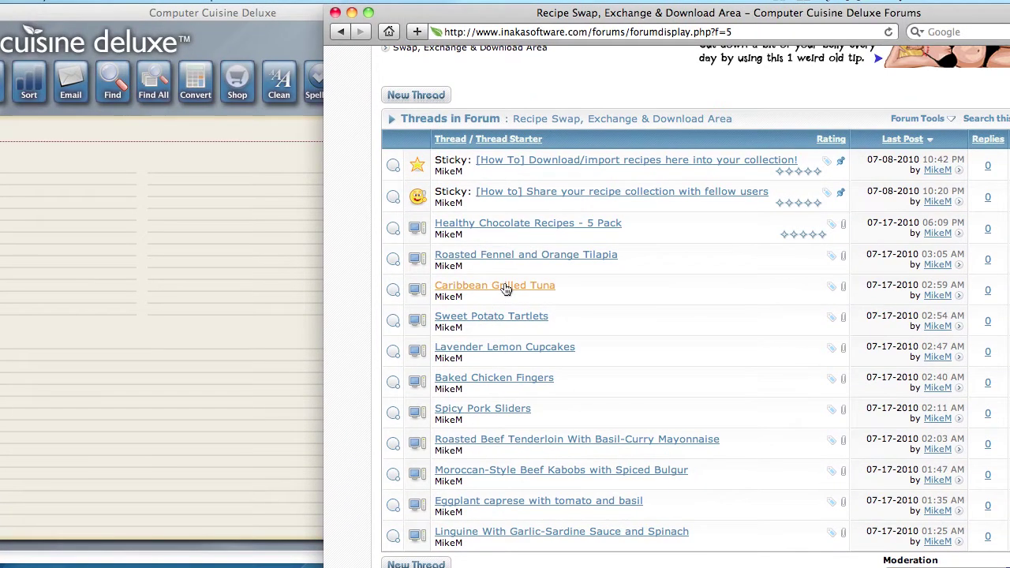
mouse_move(506, 289)
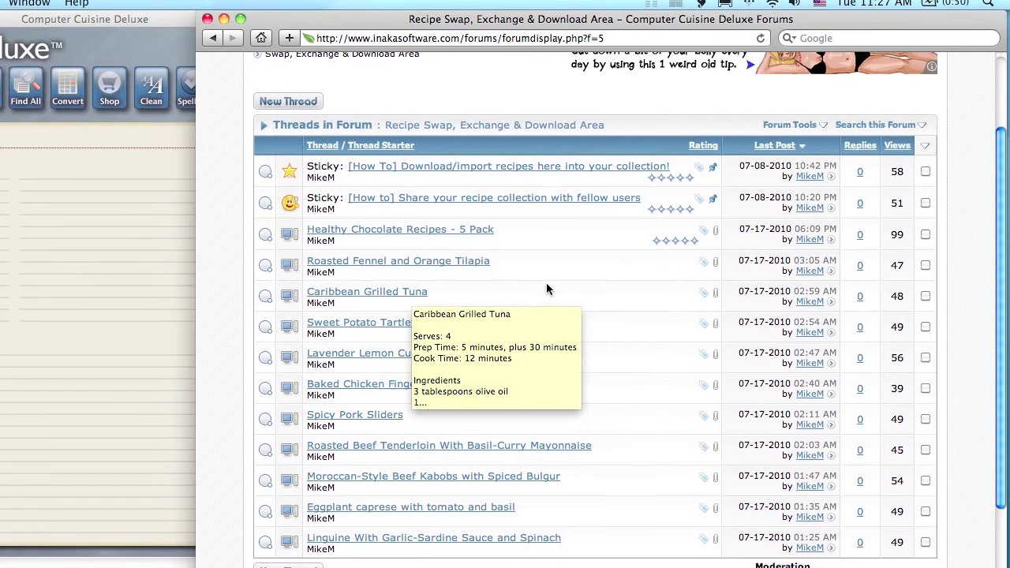
scroll(562, 289, up, 3)
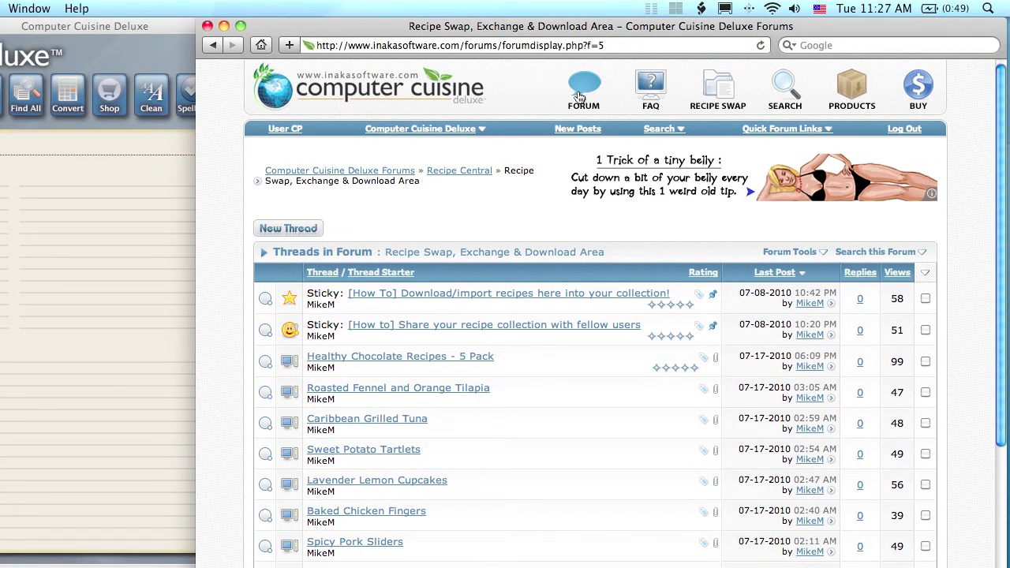
Step: Reopen the Recipe Swap area from the forum index and open the thread "Healthy Chocolate Recipes - 5 Pack"
click(581, 93)
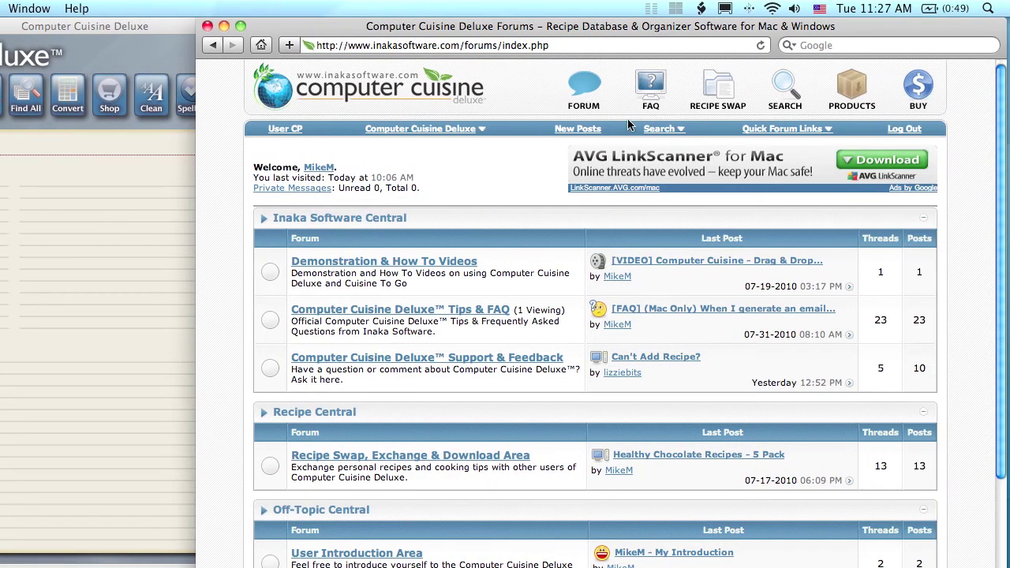
click(718, 94)
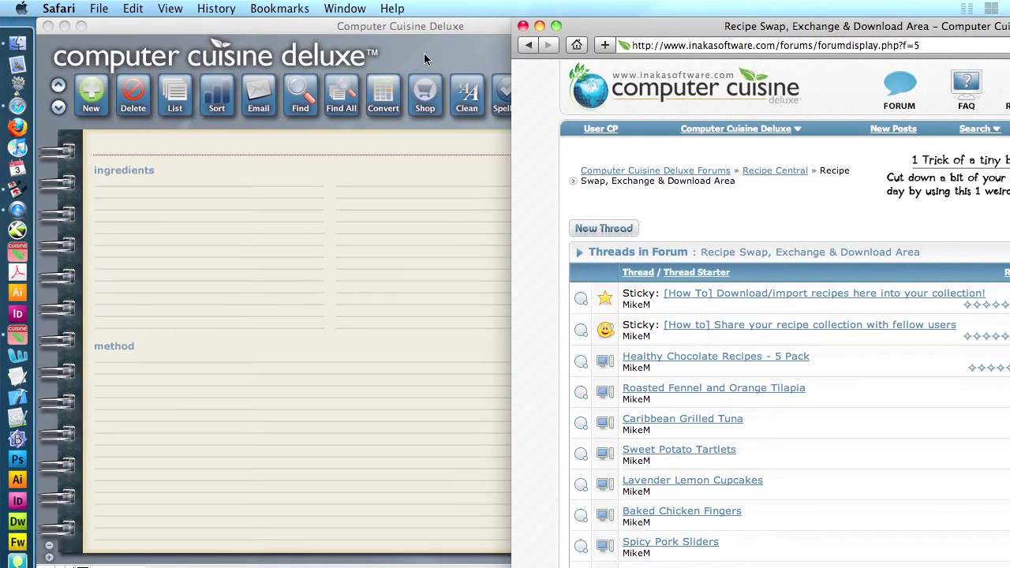
click(424, 53)
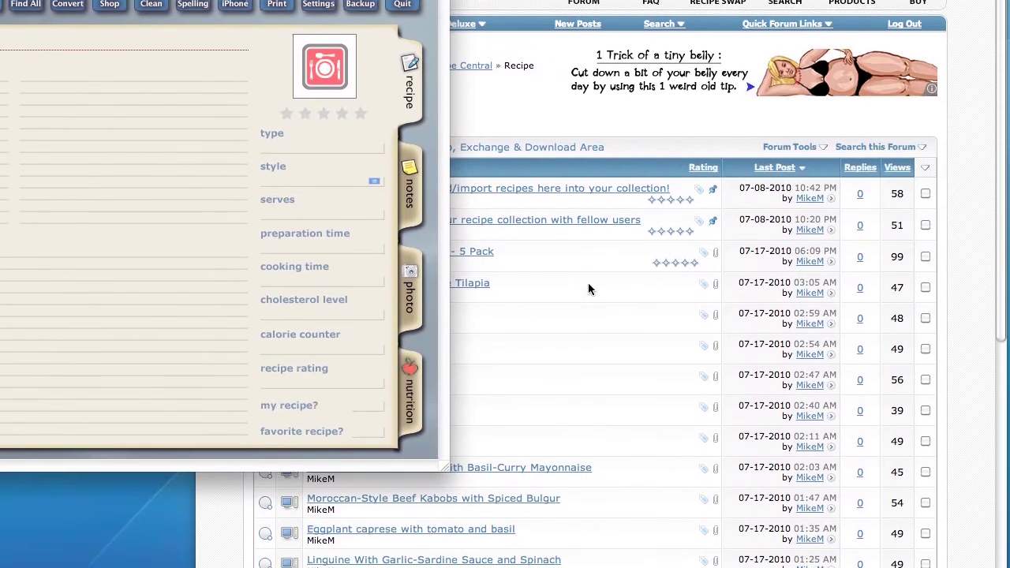
click(905, 398)
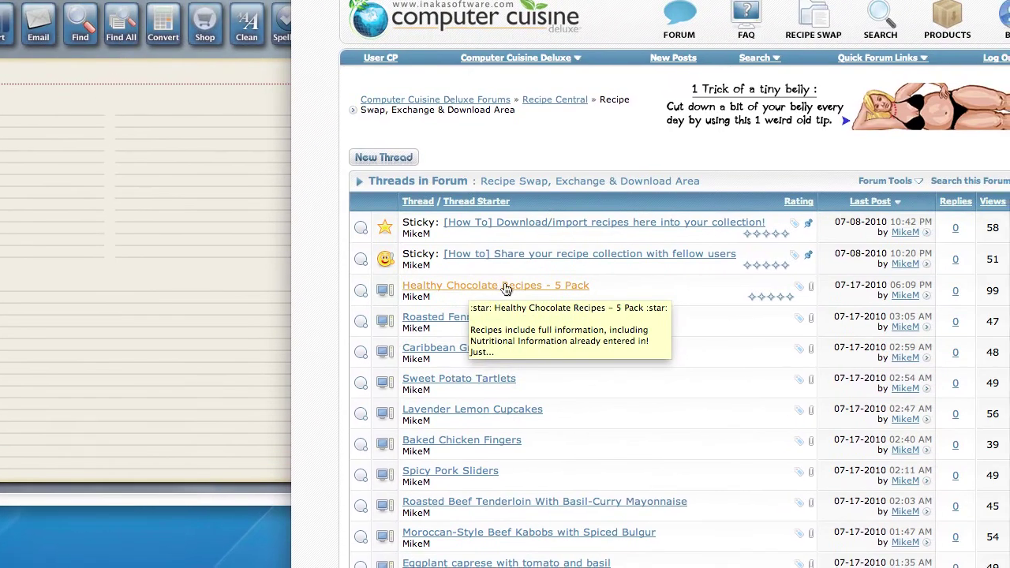
click(506, 289)
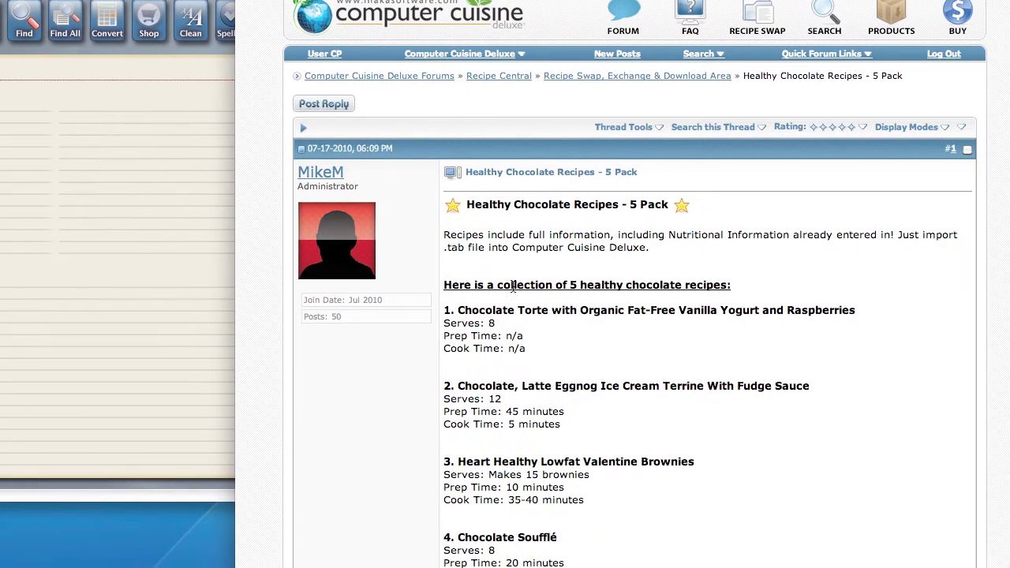
Step: Examine the thread's five recipe summaries, its attached photos and the attached recipe file
scroll(614, 289, down, 5)
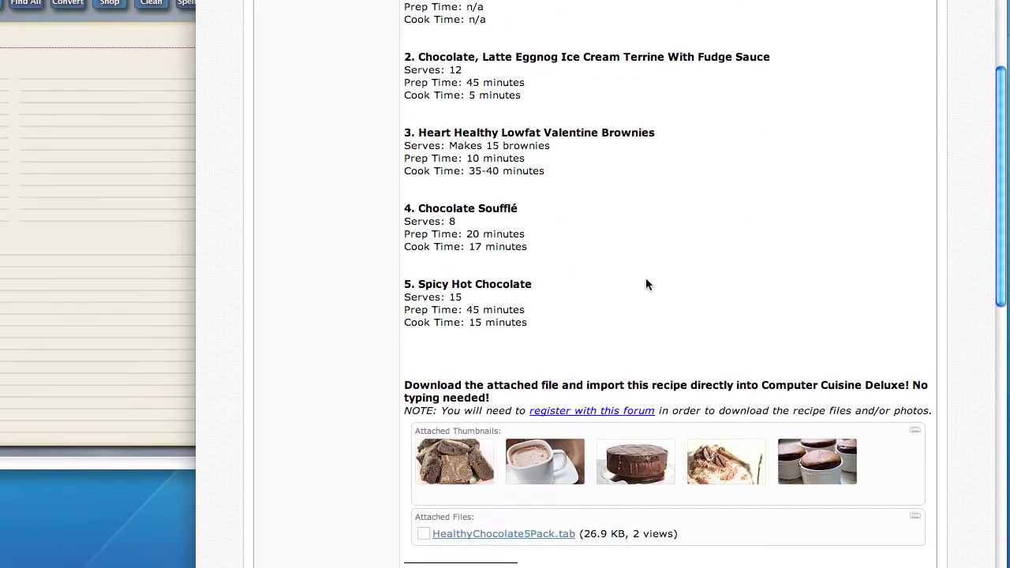
scroll(652, 282, down, 2)
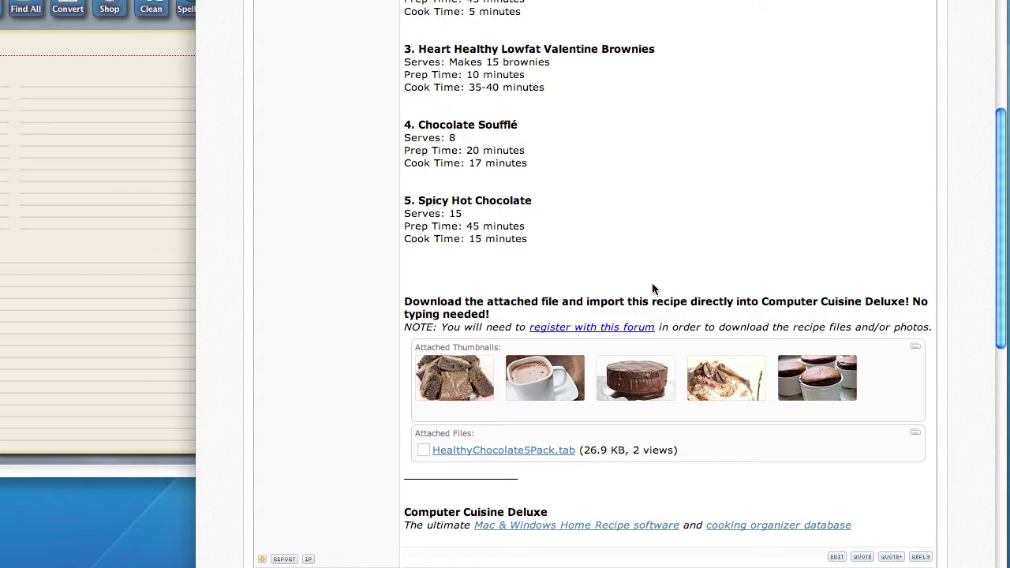
scroll(652, 285, up, 3)
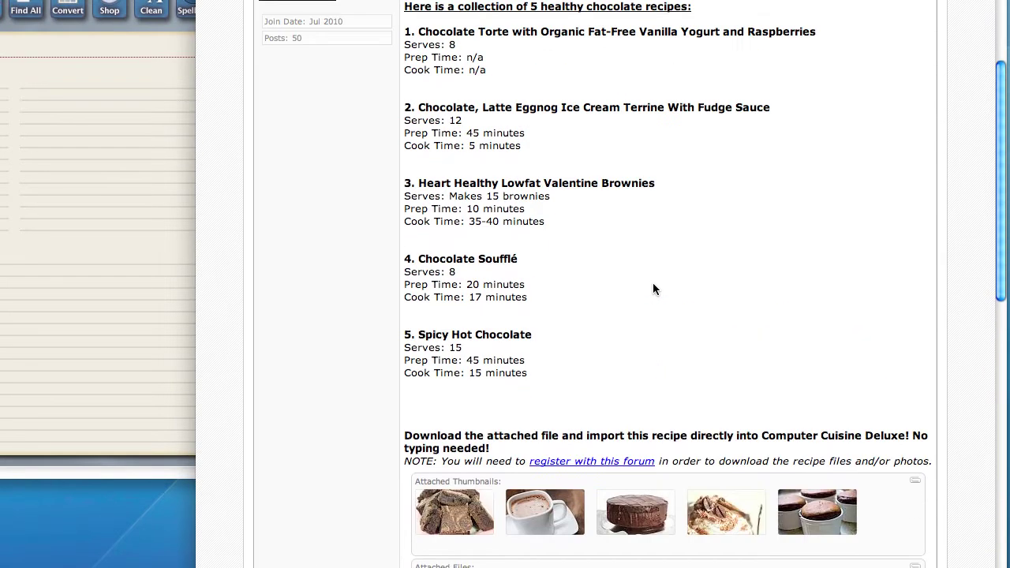
scroll(652, 289, up, 5)
scroll(653, 284, down, 5)
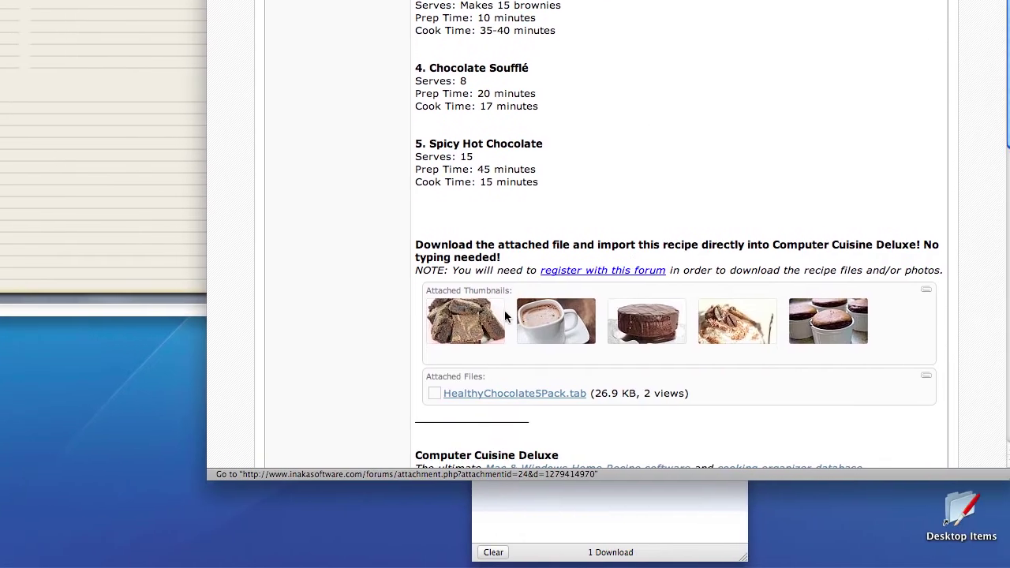
scroll(688, 295, down, 3)
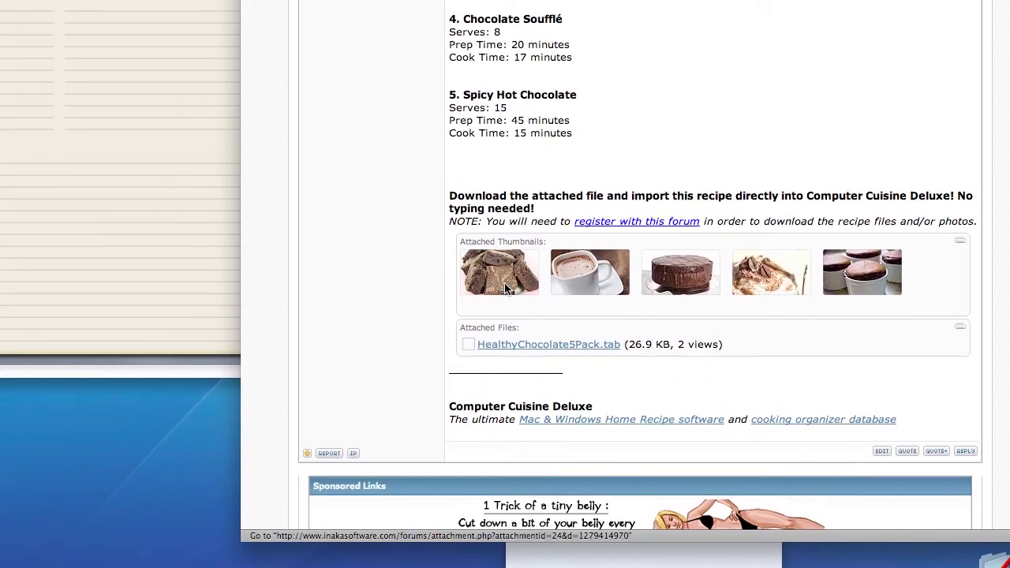
Step: View the thread's five attached photos enlarged one after another and close the image viewer
click(473, 211)
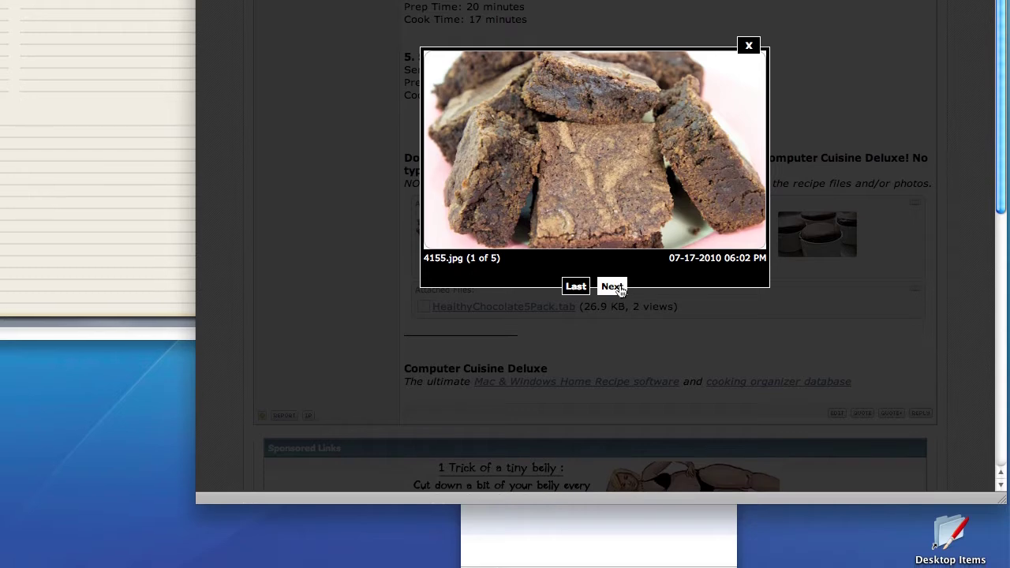
click(612, 345)
click(621, 346)
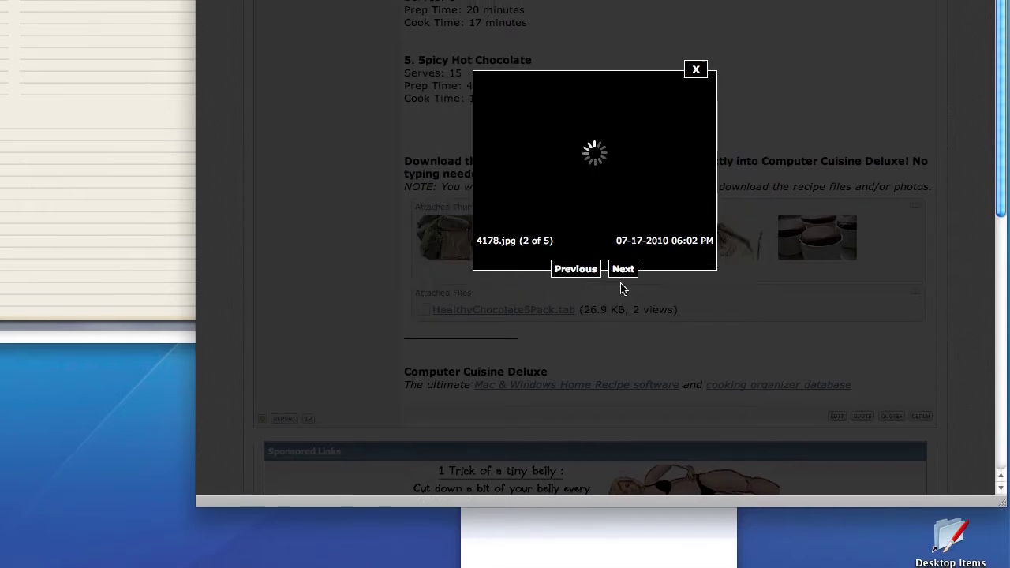
click(623, 285)
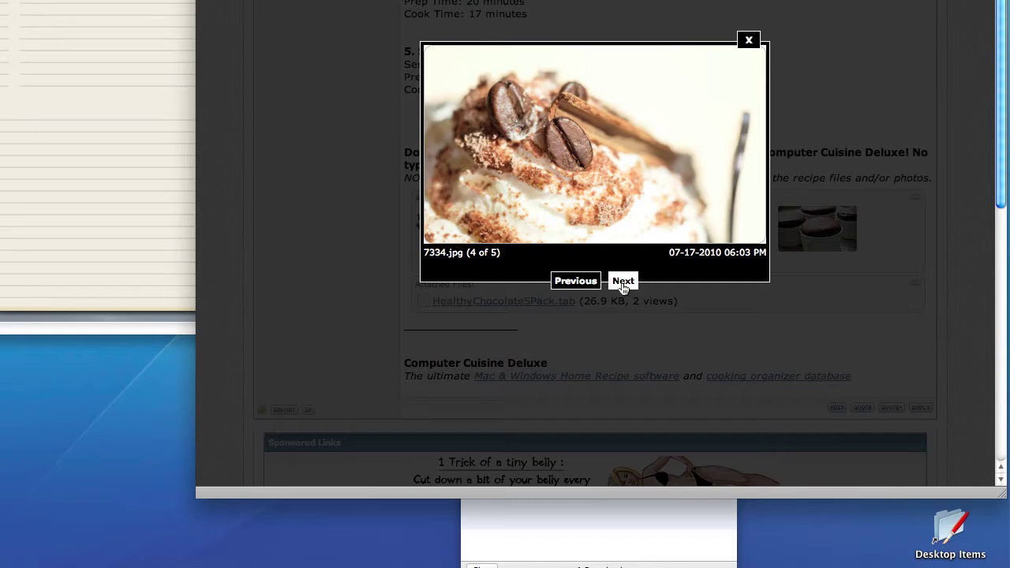
click(622, 282)
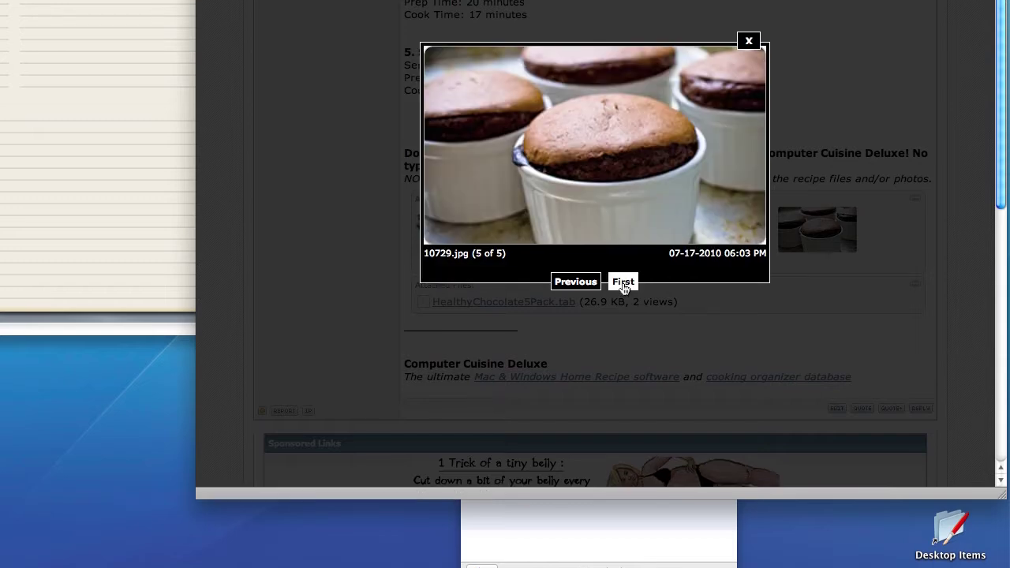
click(622, 284)
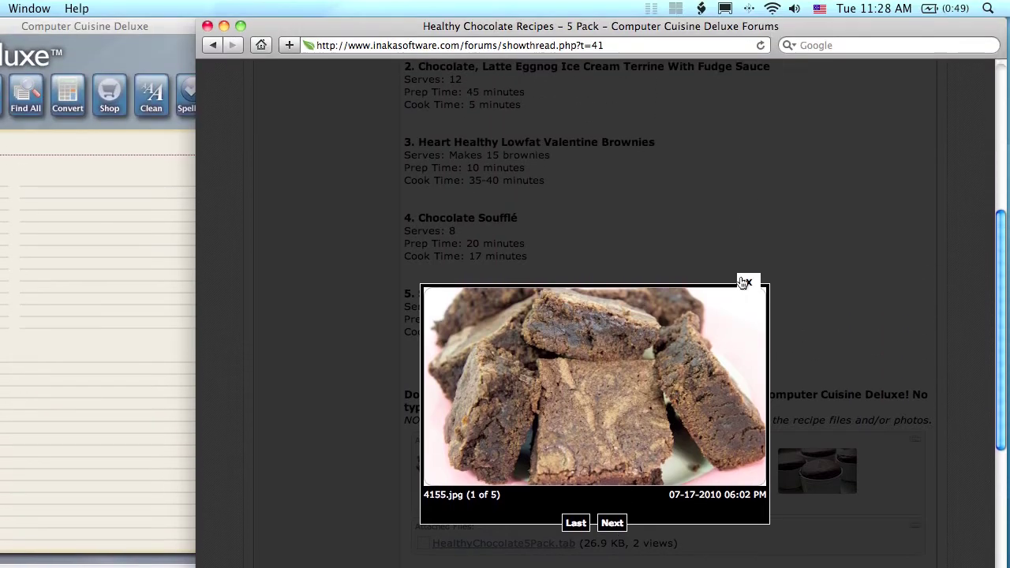
click(746, 43)
Step: Move the browser window aside to expose the desktop and select the downloaded HealthyChocolate5Pack.tab file
scroll(678, 323, up, 5)
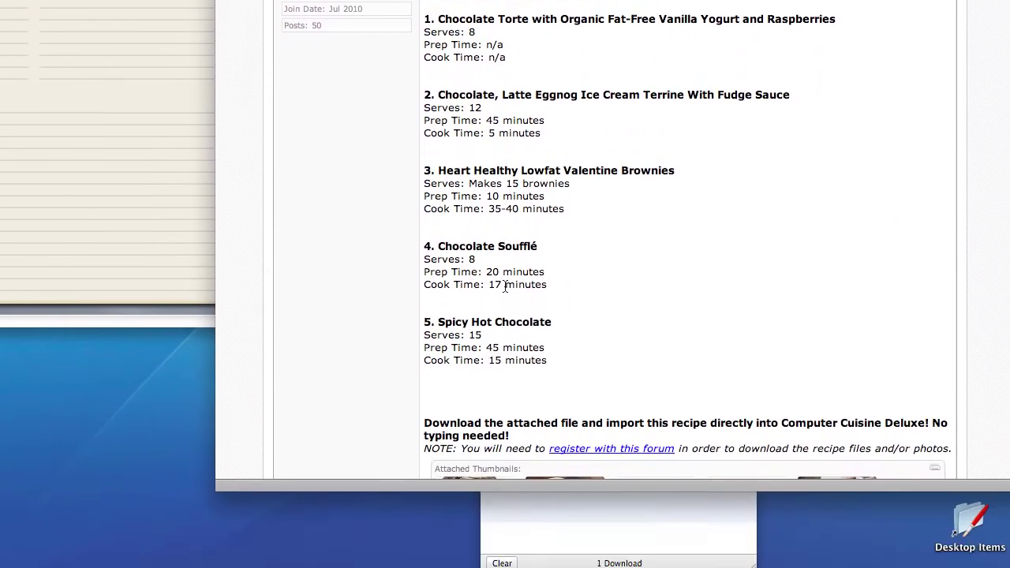
scroll(504, 285, down, 10)
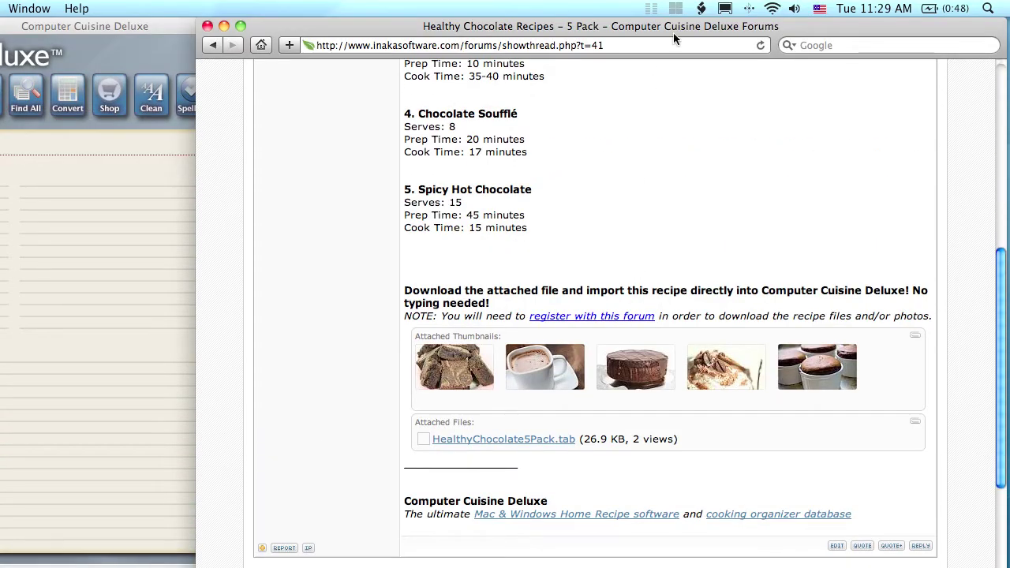
drag(673, 32, 505, 27)
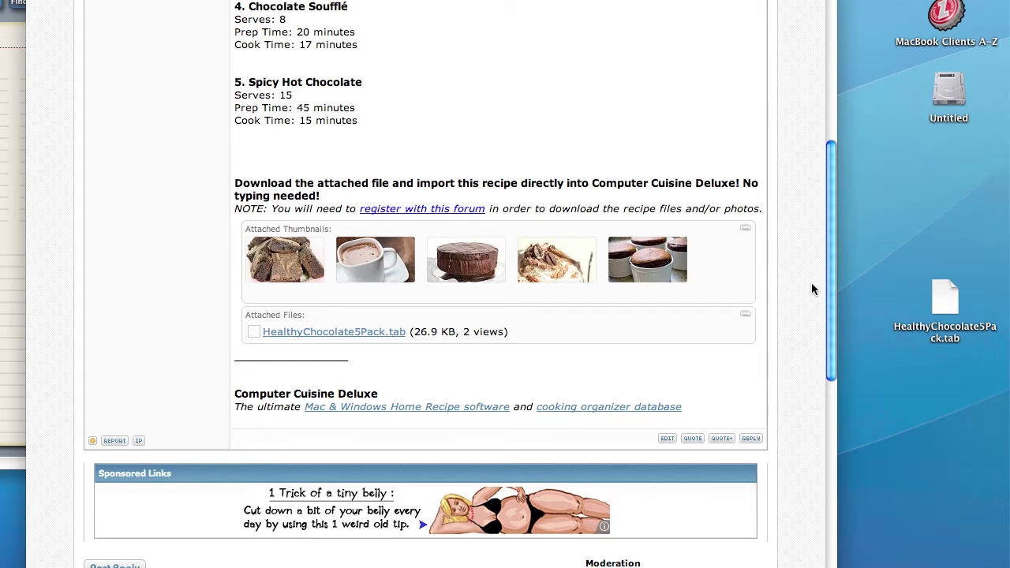
click(943, 290)
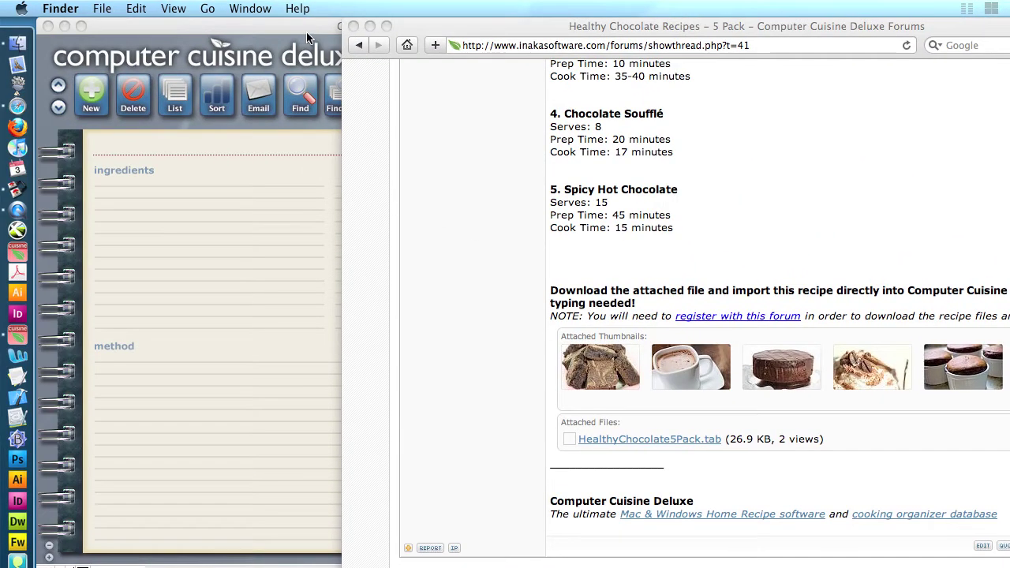
Step: Switch to Computer Cuisine Deluxe and start importing recipes from the Computer Cuisine web site
click(306, 31)
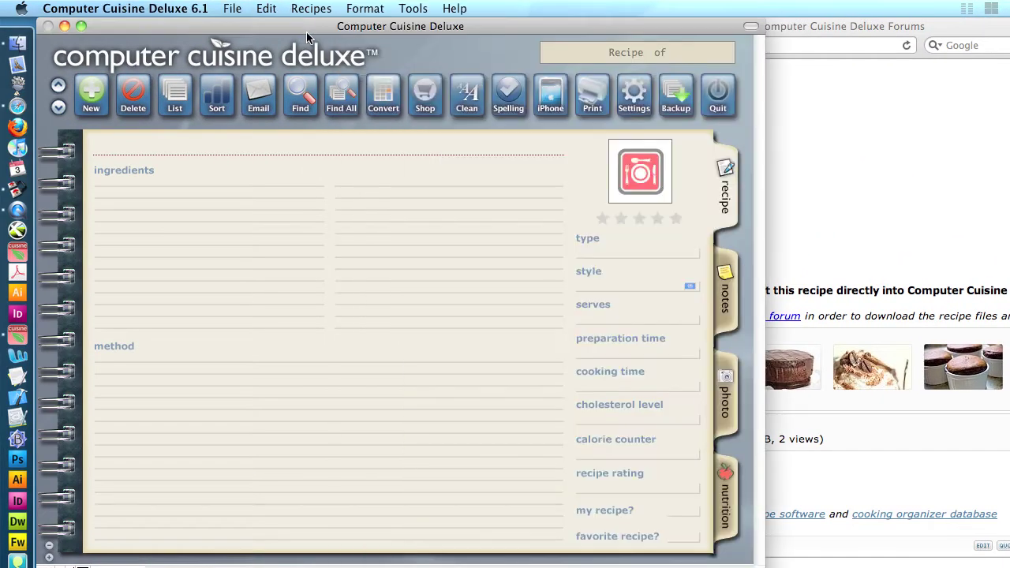
click(412, 9)
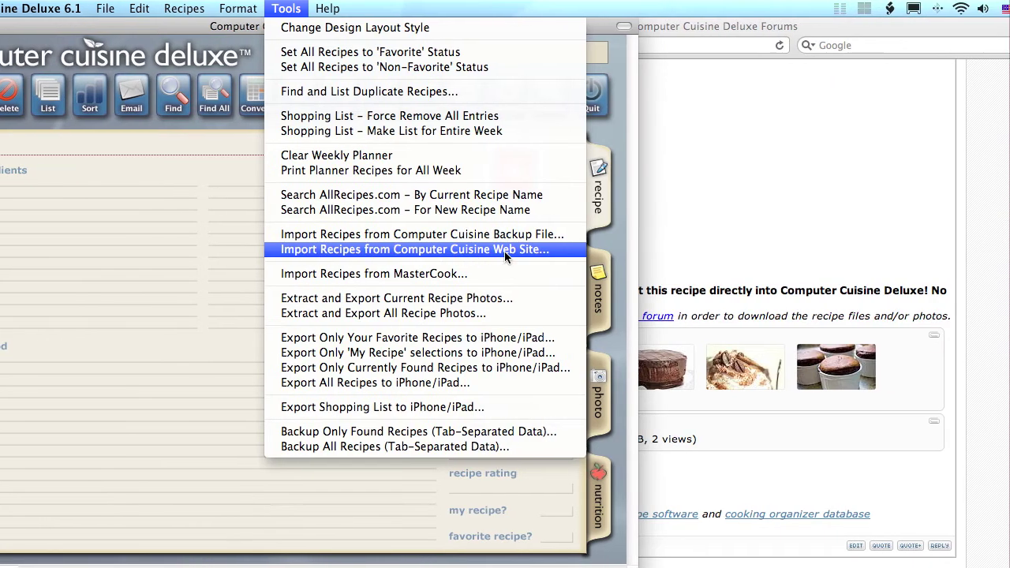
click(504, 251)
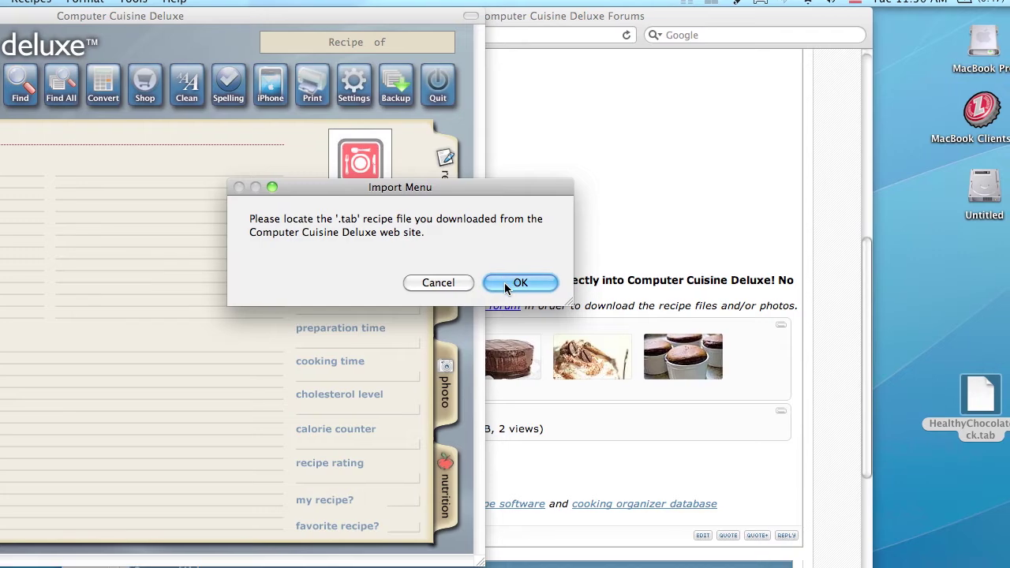
click(573, 295)
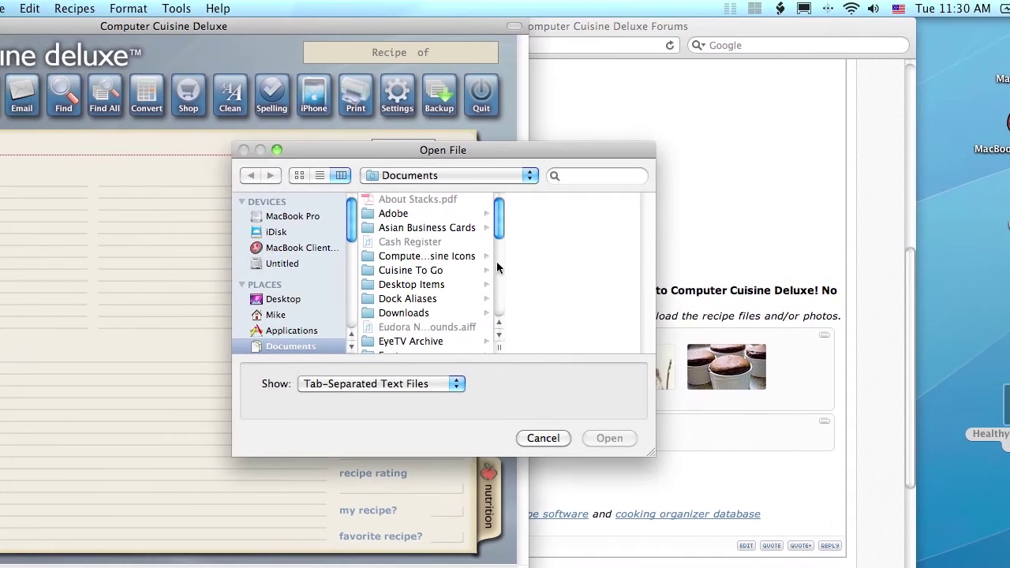
Step: Choose HealthyChocolate5Pack.tab in the Desktop folder as the import file and open it
click(505, 176)
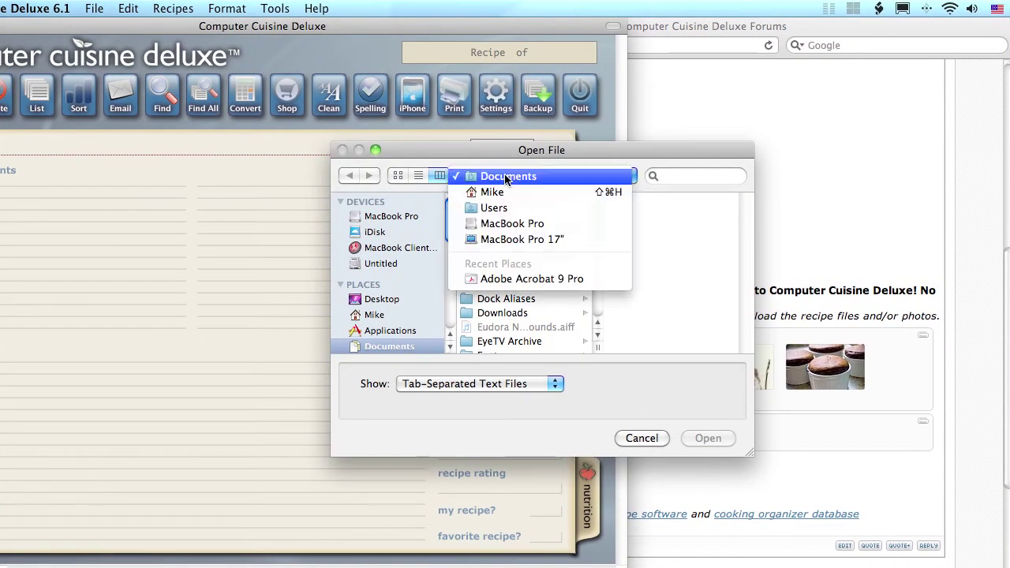
click(506, 195)
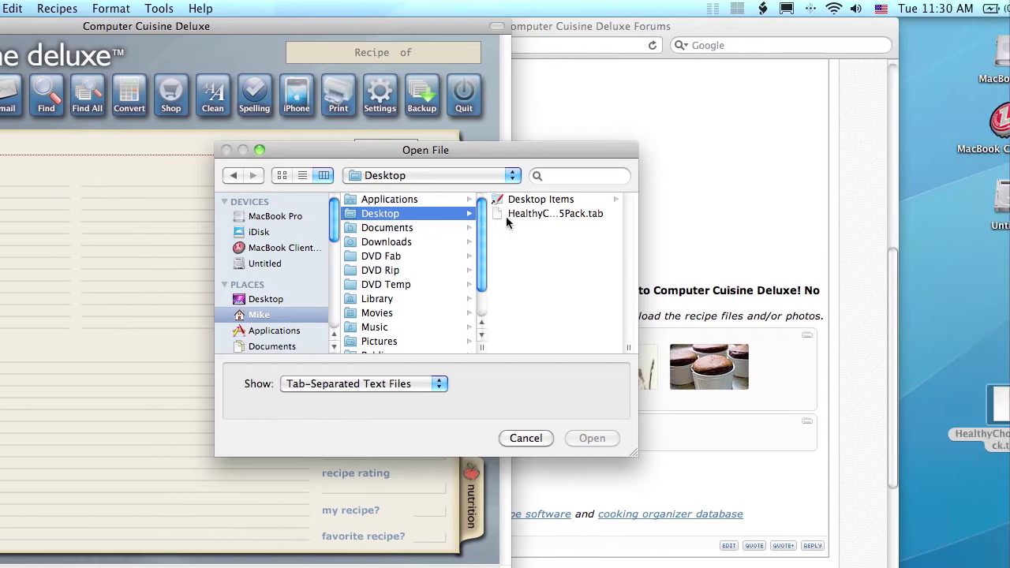
click(504, 215)
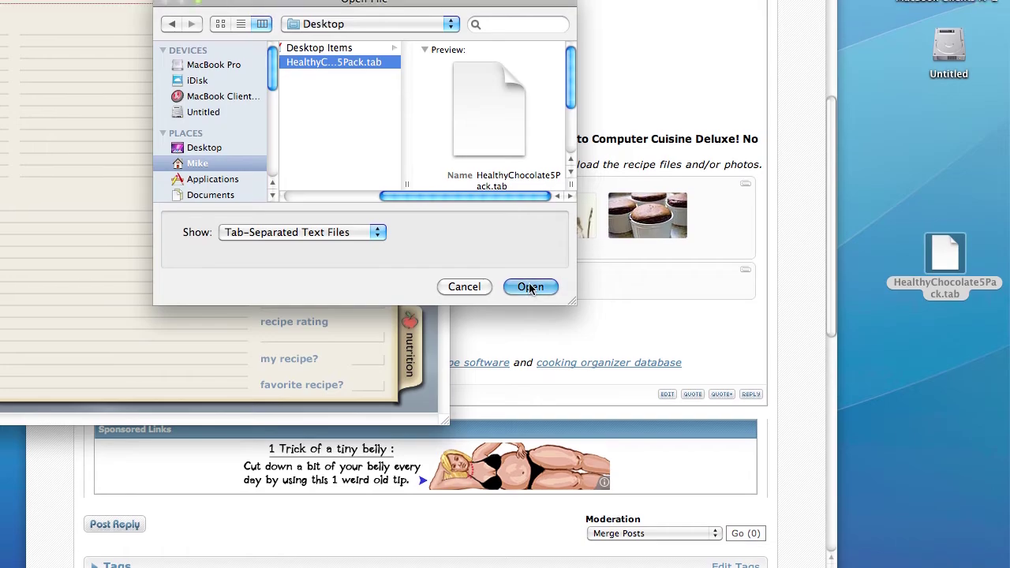
click(530, 288)
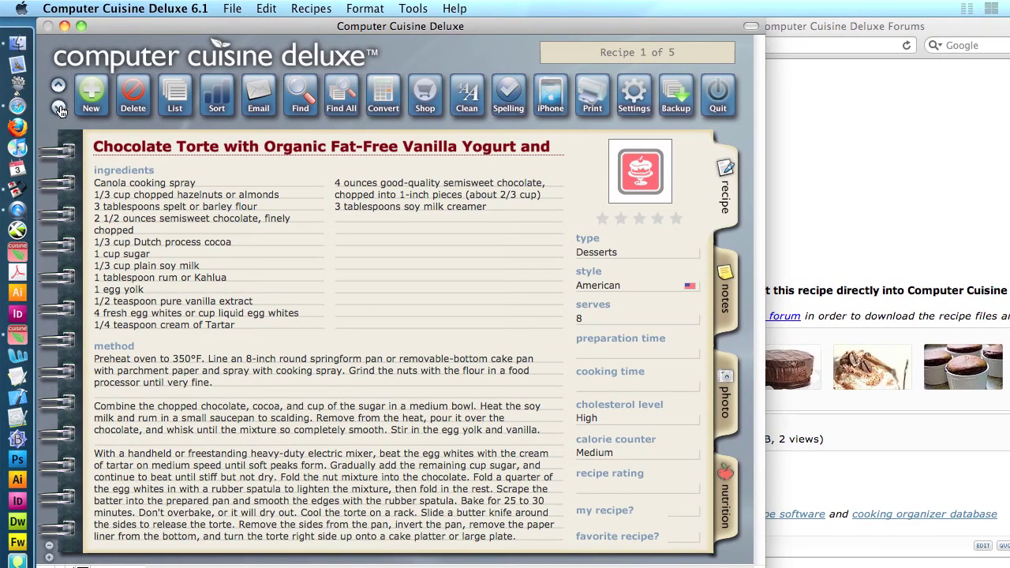
Step: Page forward and back through the five imported chocolate recipes and stop at the fourth, Chocolate Soufflé
click(59, 108)
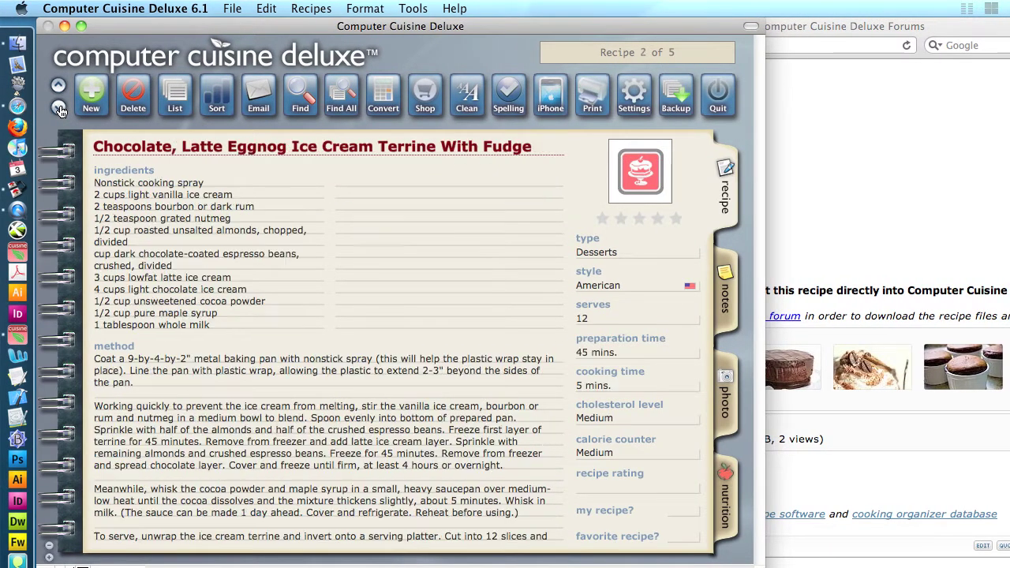
click(59, 108)
click(59, 108)
click(59, 108)
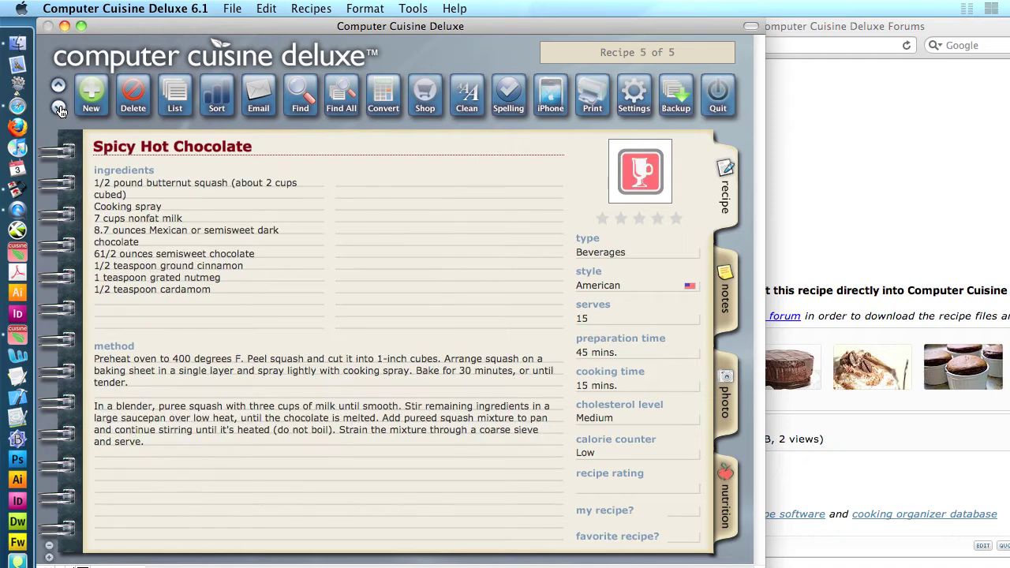
click(60, 87)
click(59, 87)
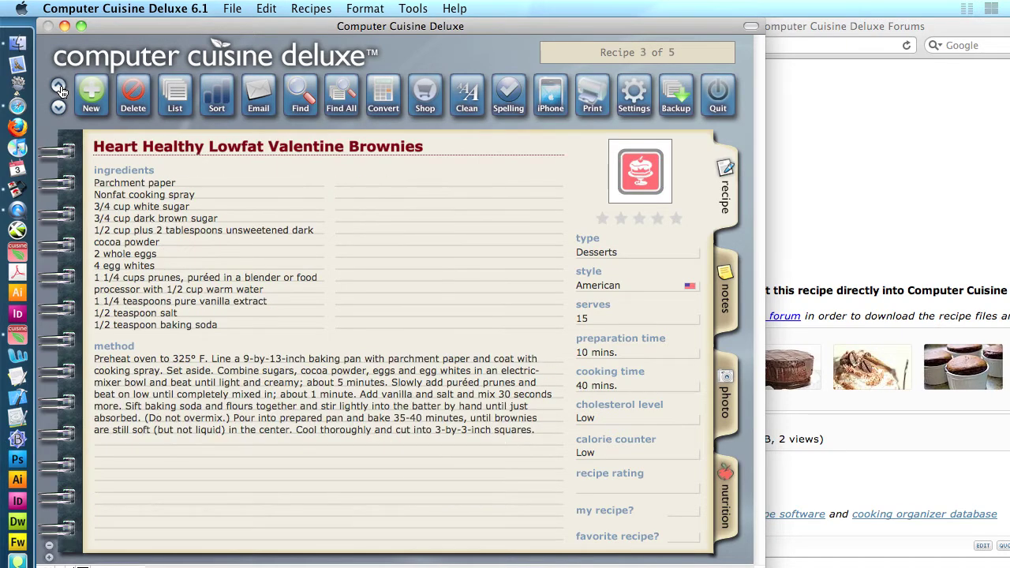
click(59, 86)
click(59, 87)
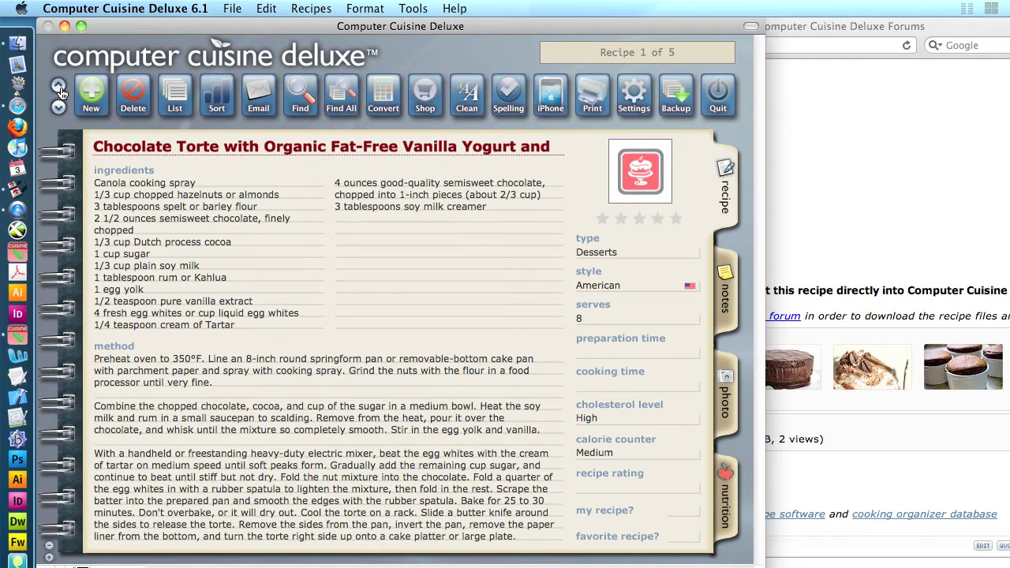
click(59, 108)
click(59, 108)
click(59, 108)
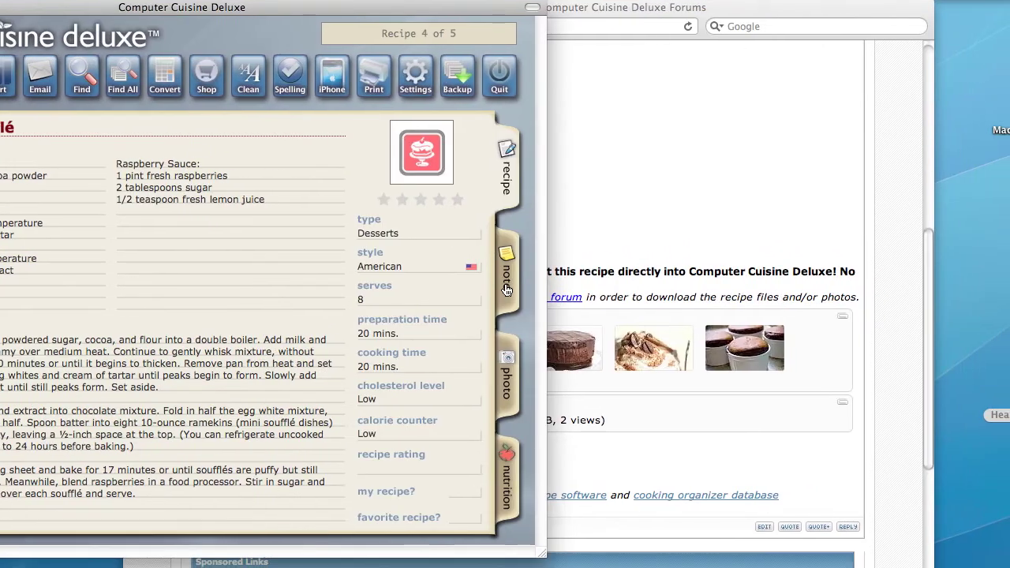
Step: Review the notes and nutrition pages of the imported recipes and return to the recipe page
click(505, 288)
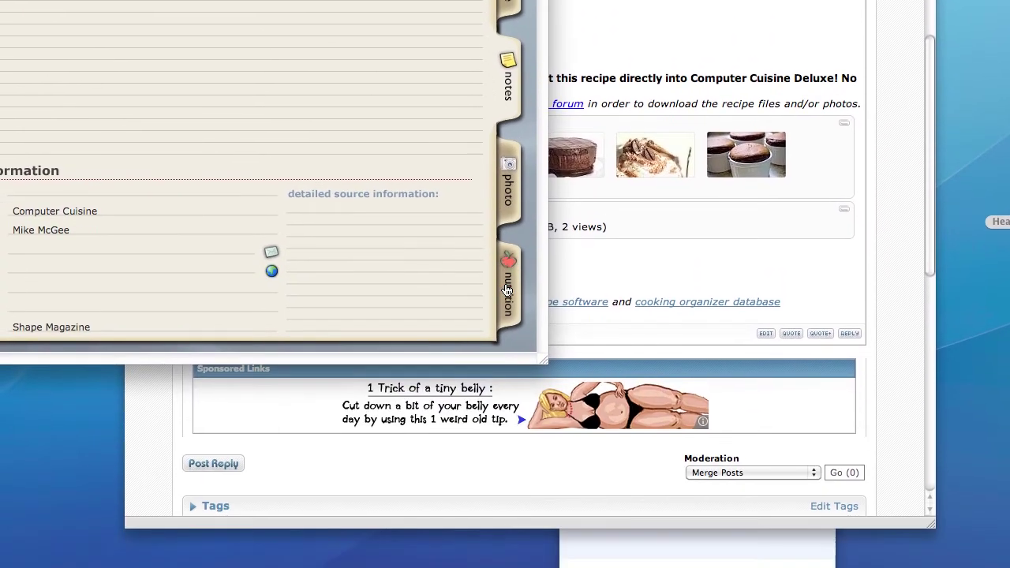
click(507, 290)
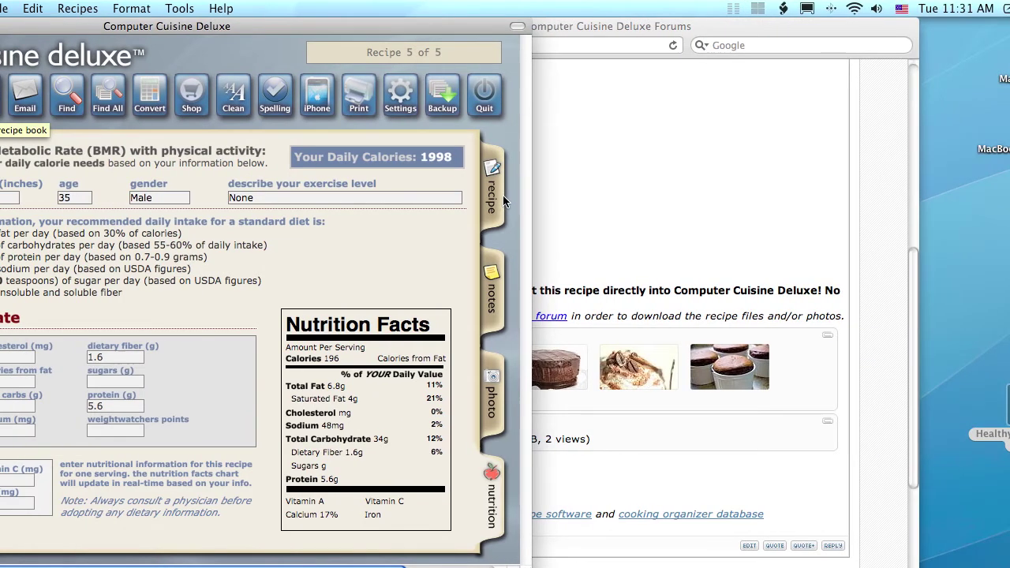
click(503, 206)
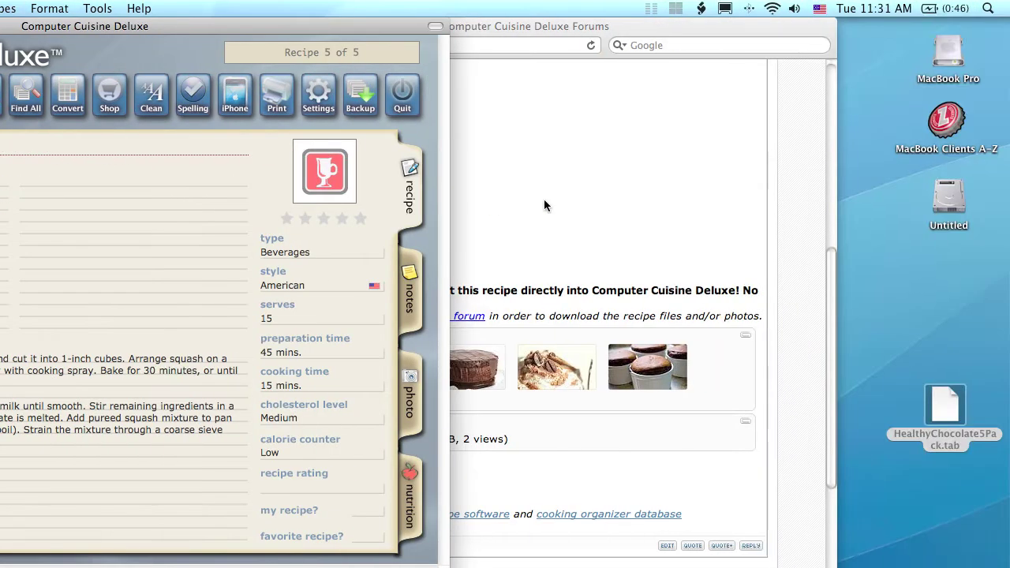
Step: Switch to the browser and open the Spicy Pork Sliders thread from the forum's recipe swap list
click(958, 312)
scroll(957, 313, up, 10)
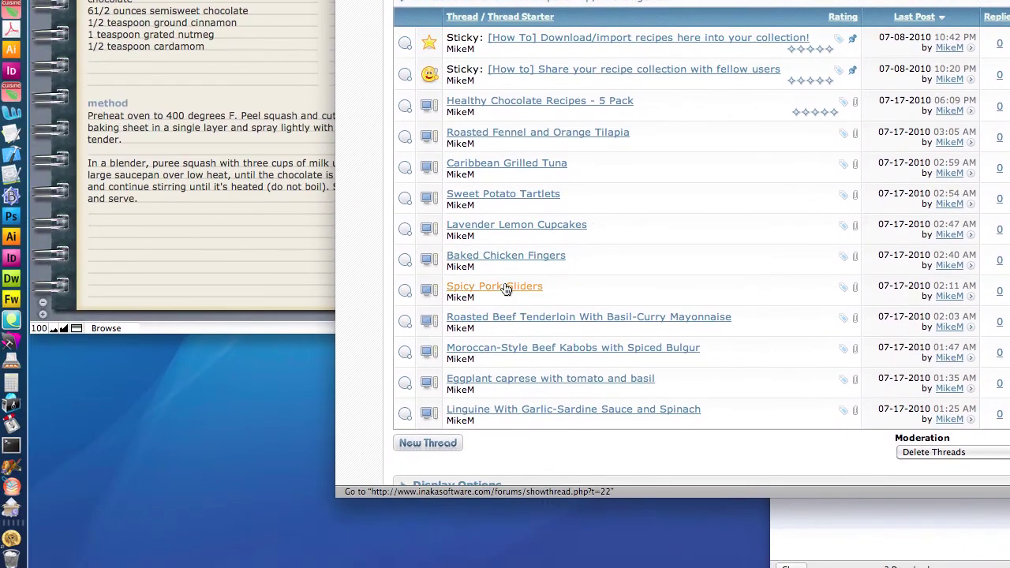
click(506, 287)
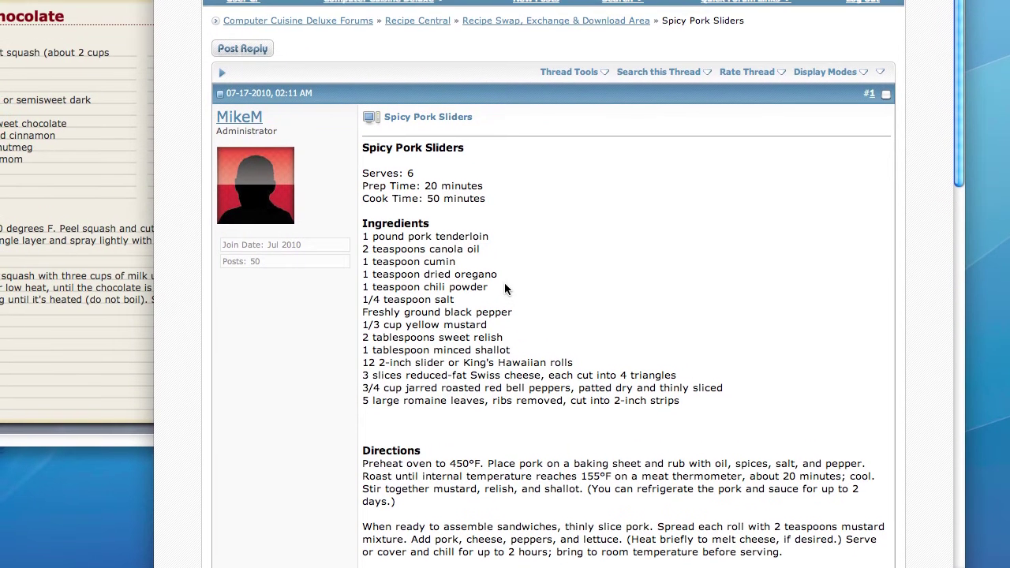
Step: Look through the Spicy Pork Sliders post, view its attached photo enlarged and close the photo
scroll(504, 283, down, 2)
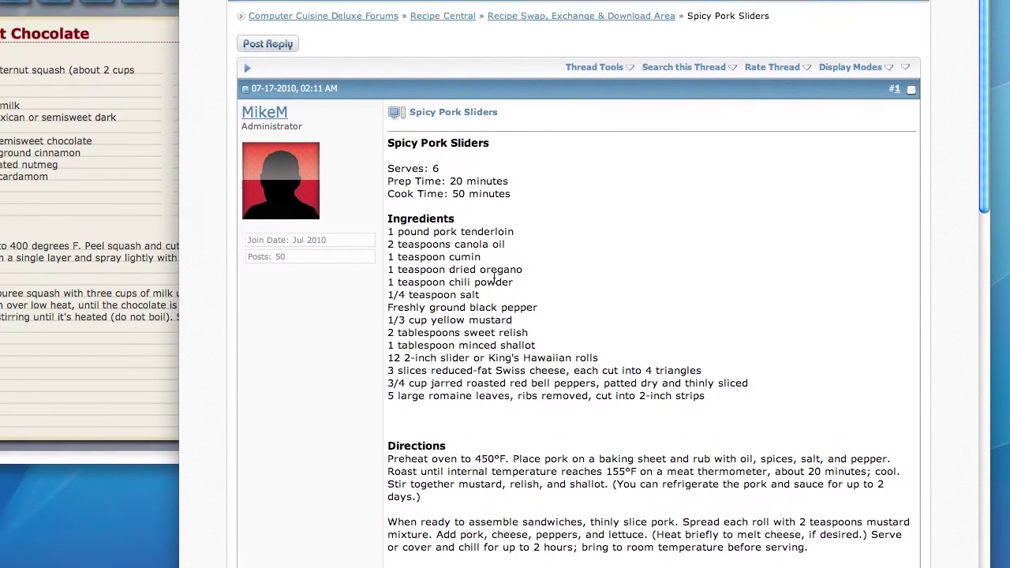
scroll(505, 286, down, 5)
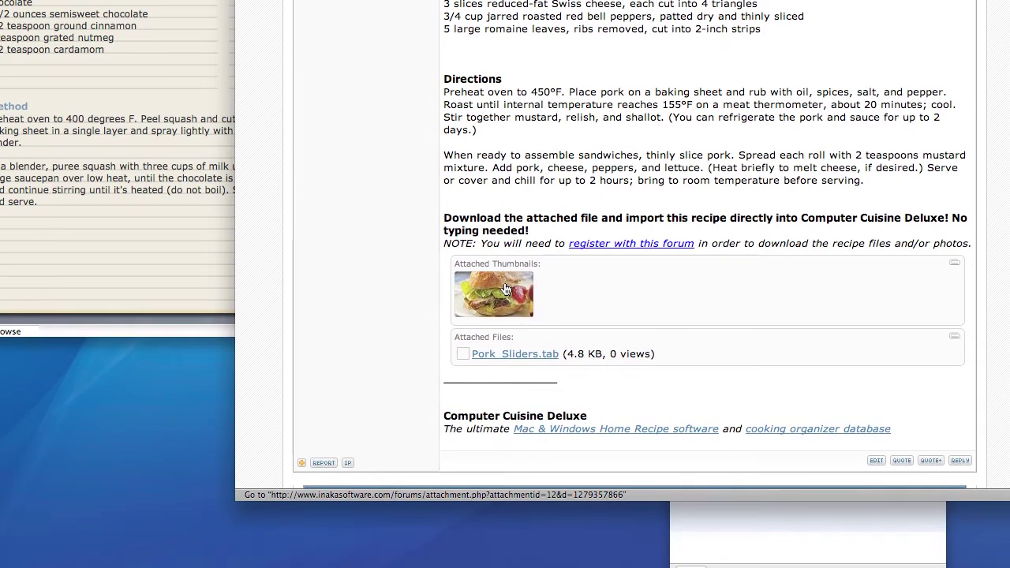
click(506, 349)
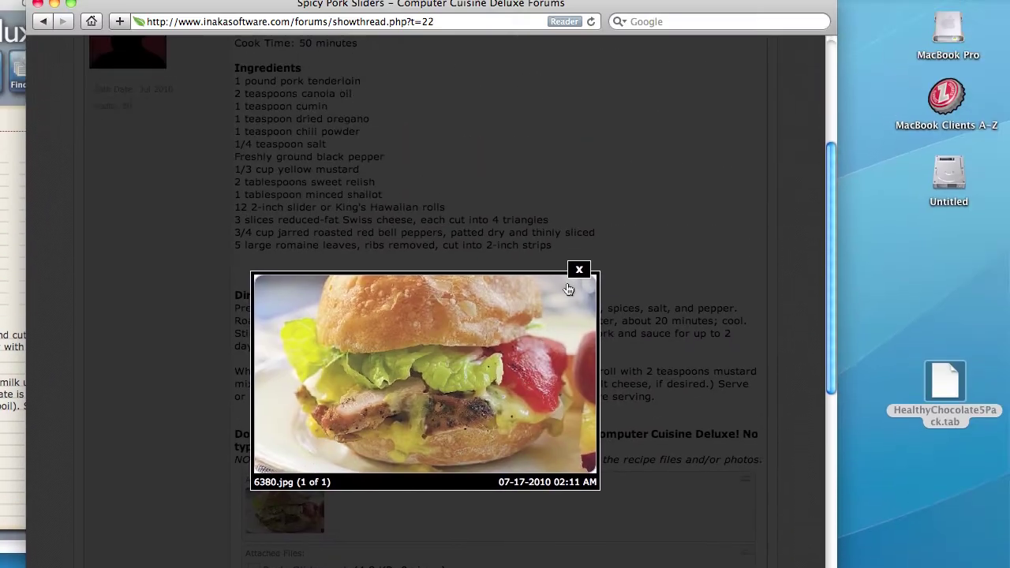
click(785, 53)
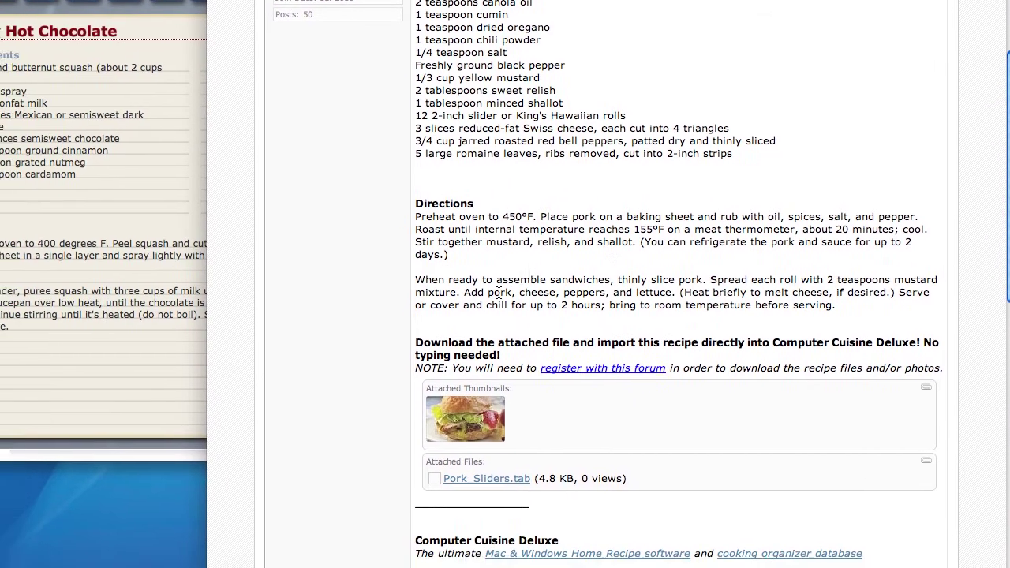
Step: Download the attached Pork_Sliders.tab file from the thread to the desktop
click(374, 518)
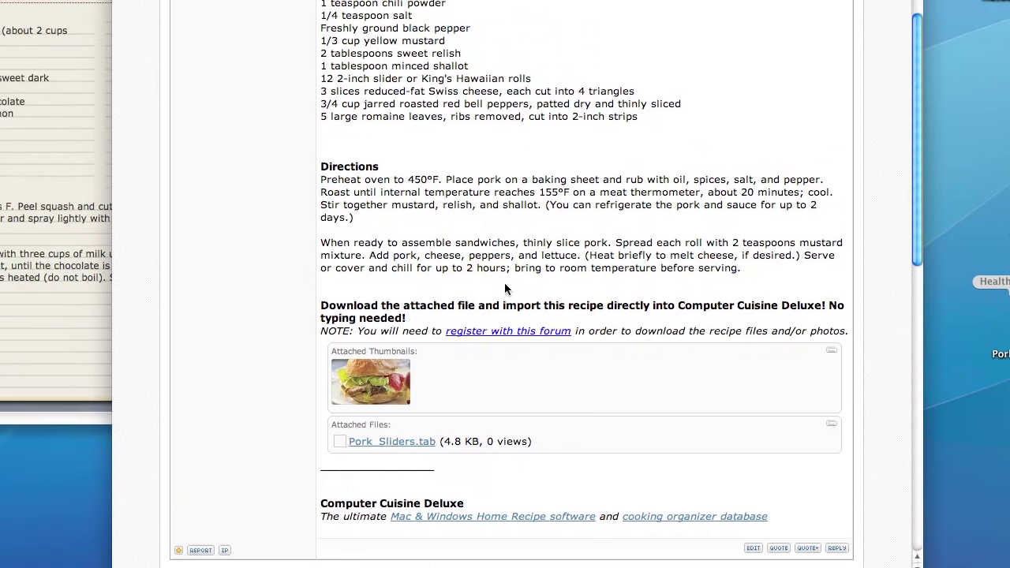
scroll(504, 289, up, 5)
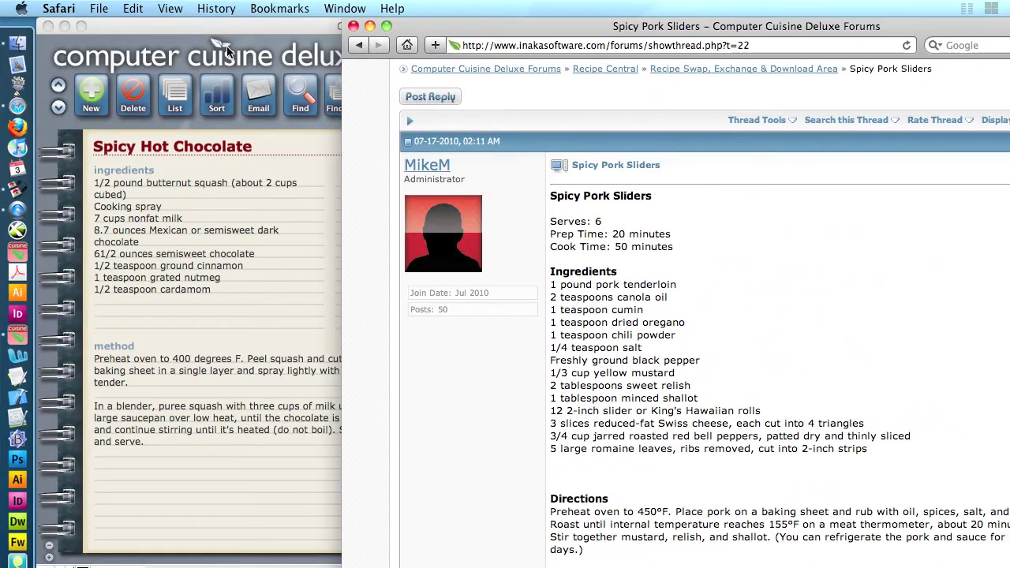
Step: Switch to Computer Cuisine Deluxe and import Pork_Sliders.tab from the Desktop folder as a Computer Cuisine web site recipe
click(233, 52)
click(410, 8)
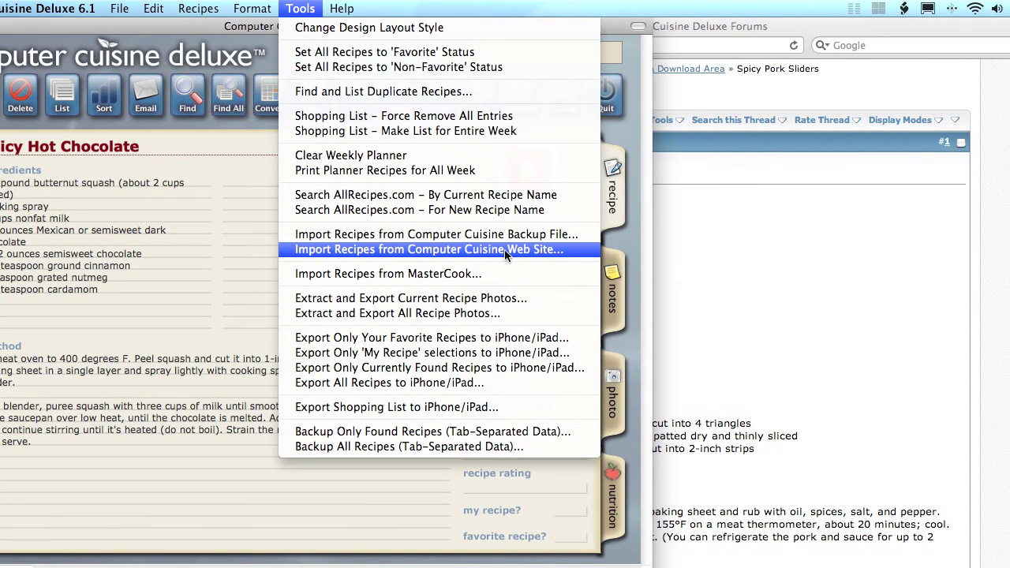
click(504, 249)
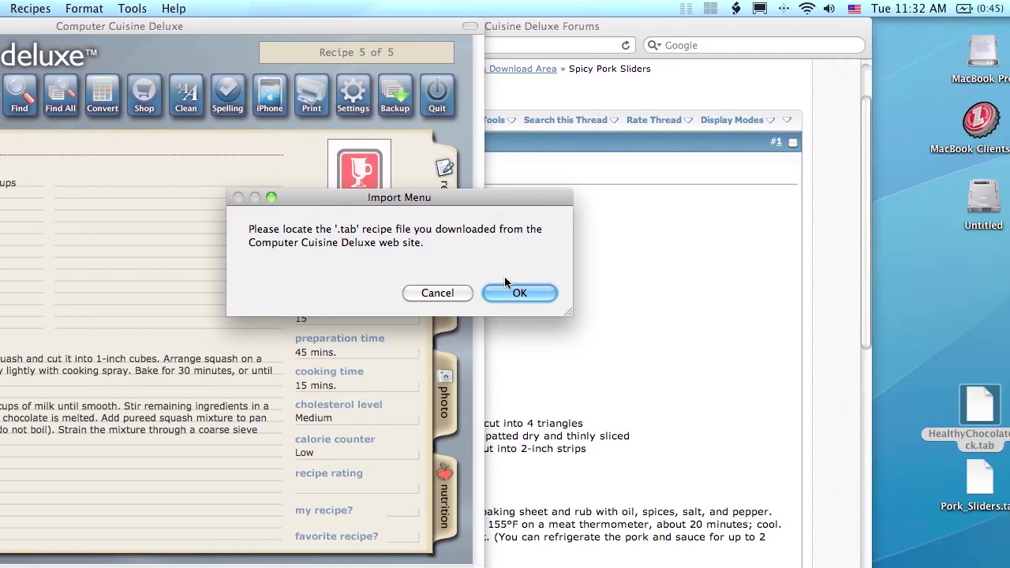
click(687, 293)
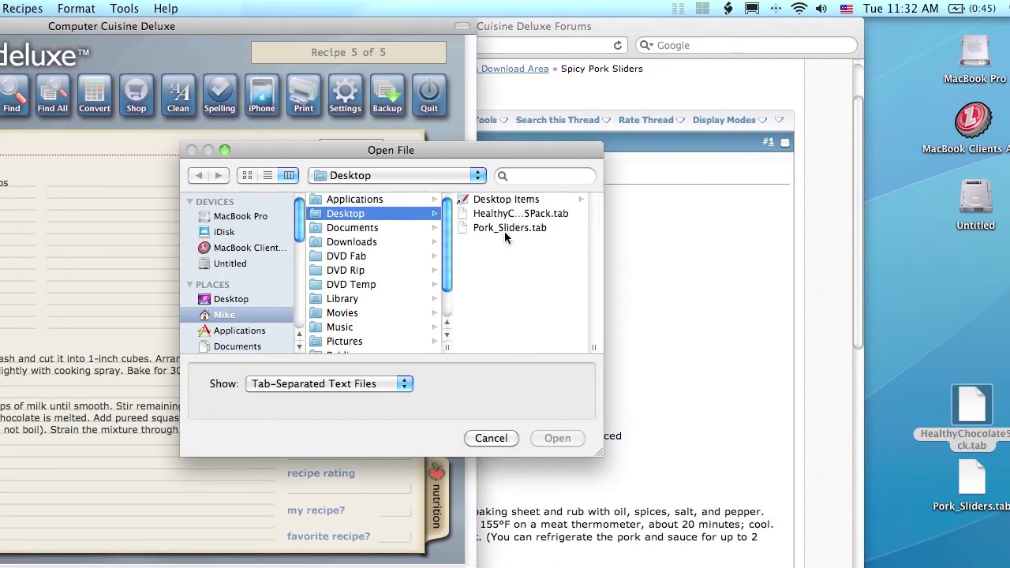
click(504, 231)
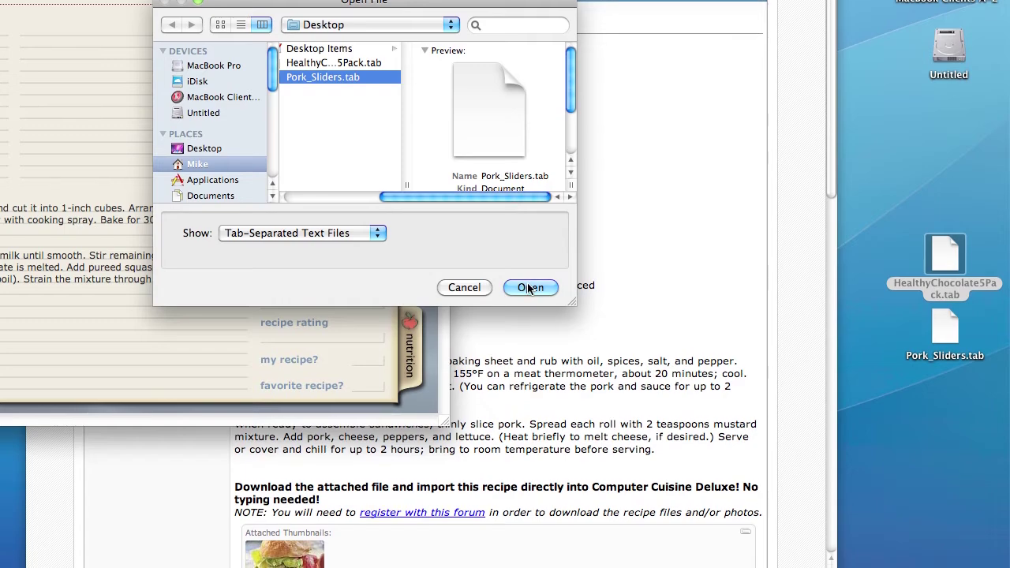
click(530, 288)
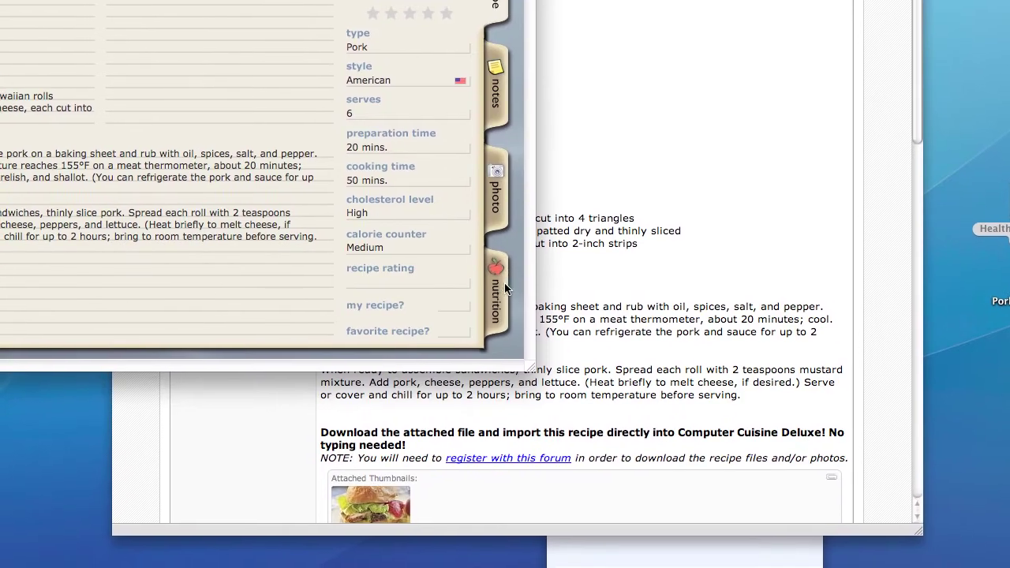
Step: Review the nutrition and notes pages of the imported Spicy Pork Sliders recipe
click(731, 497)
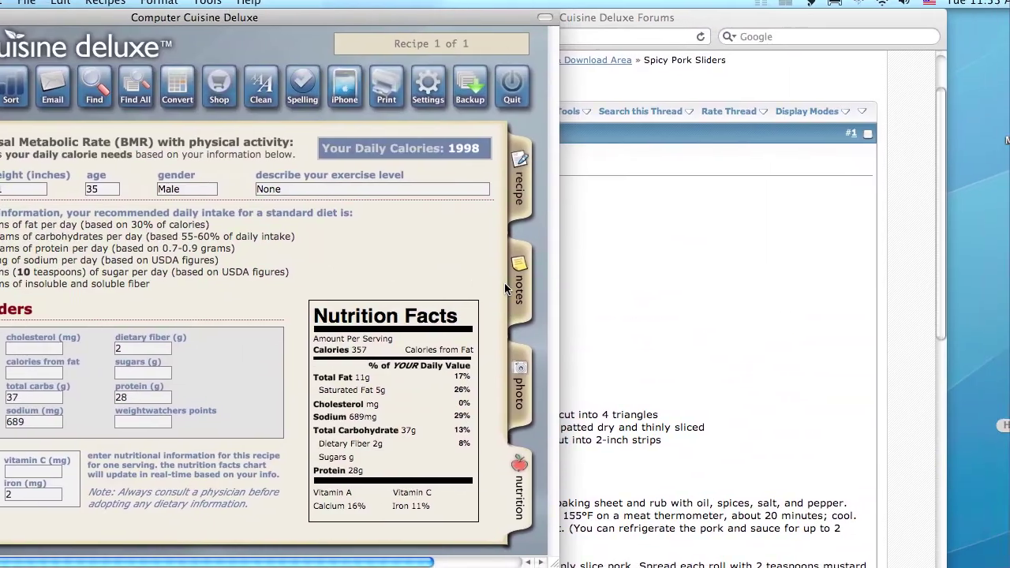
click(673, 292)
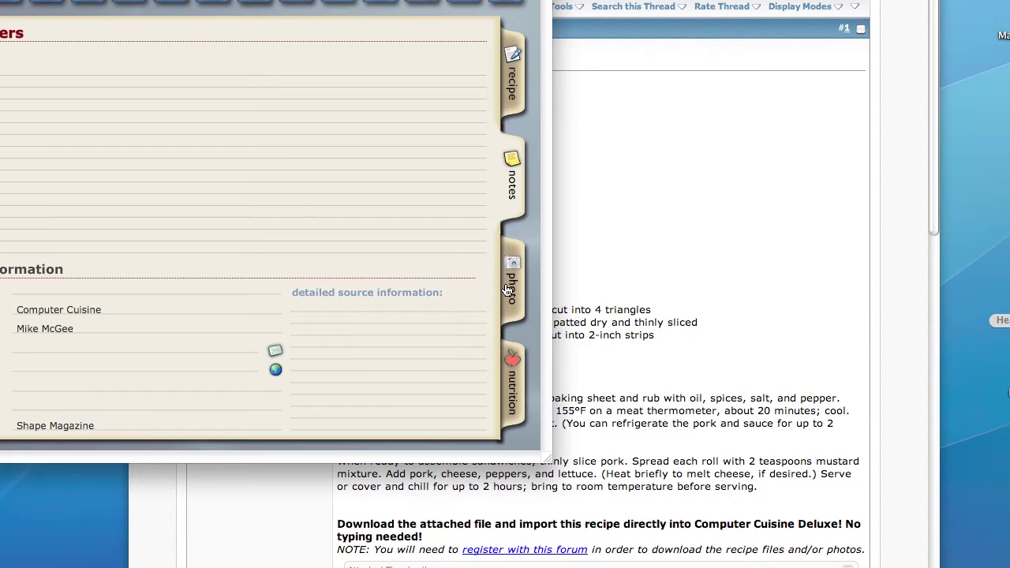
click(722, 144)
Step: Show all recipes in the collection, page back to Chocolate Soufflé and return to Spicy Pork Sliders
click(511, 189)
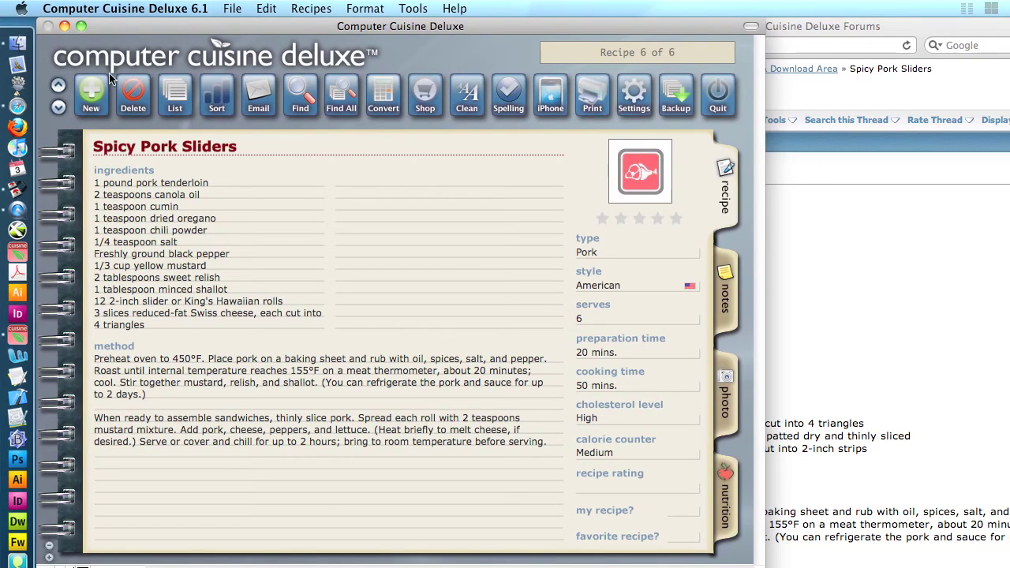
click(59, 88)
click(59, 88)
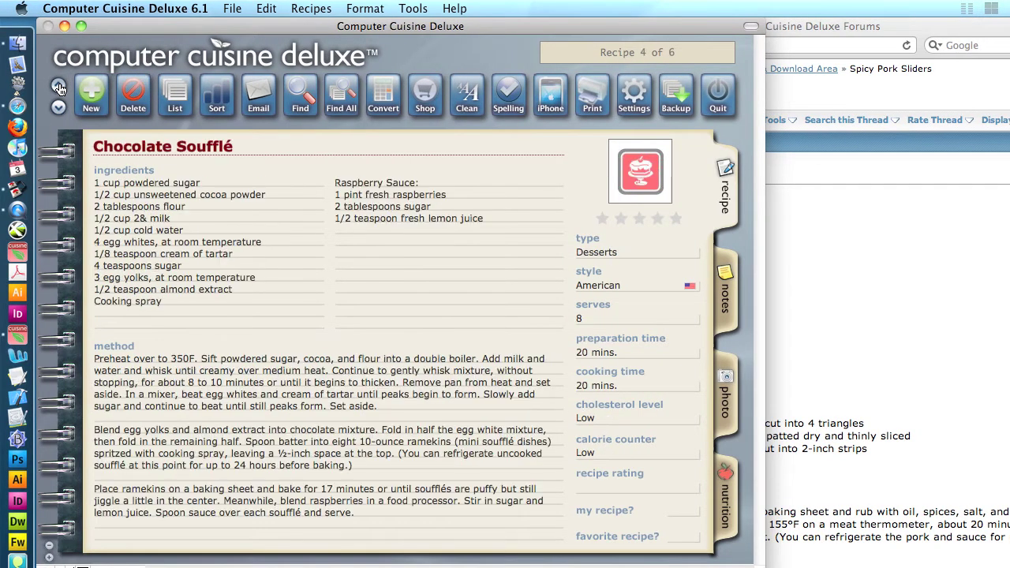
click(59, 108)
click(59, 108)
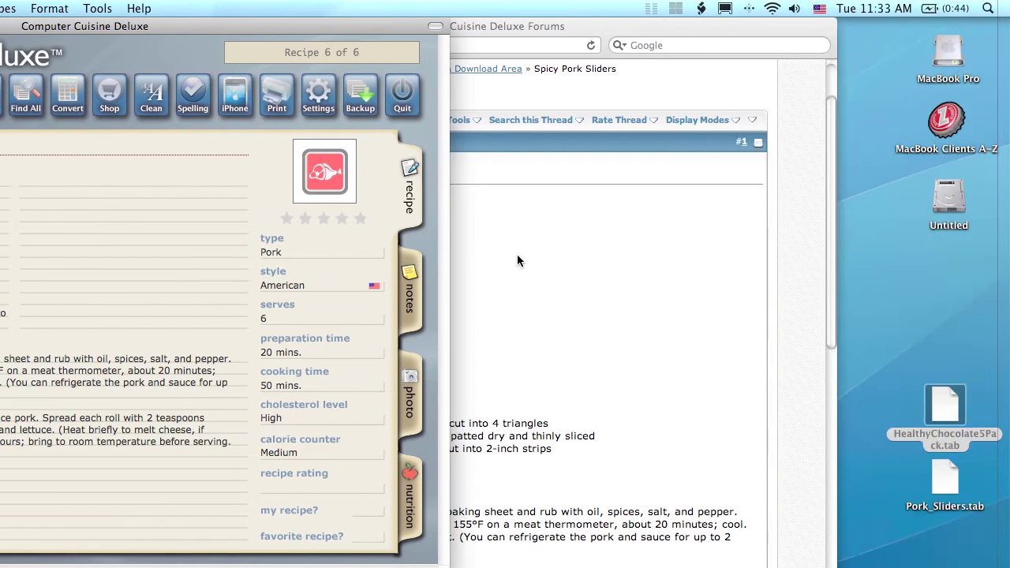
Step: Switch to the browser, go to the forum's main page and log out of the forum account
click(829, 257)
scroll(844, 281, up, 3)
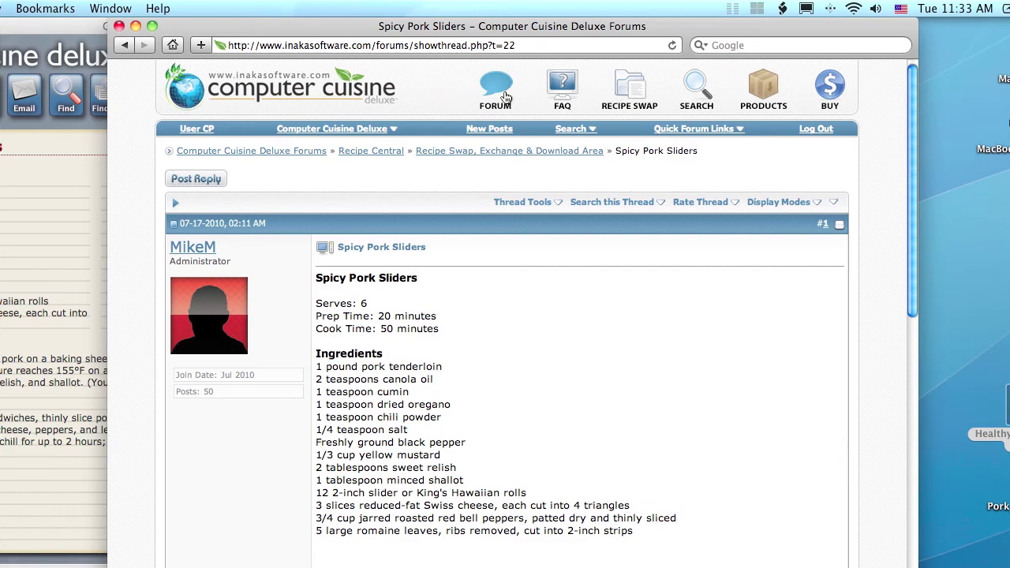
click(463, 91)
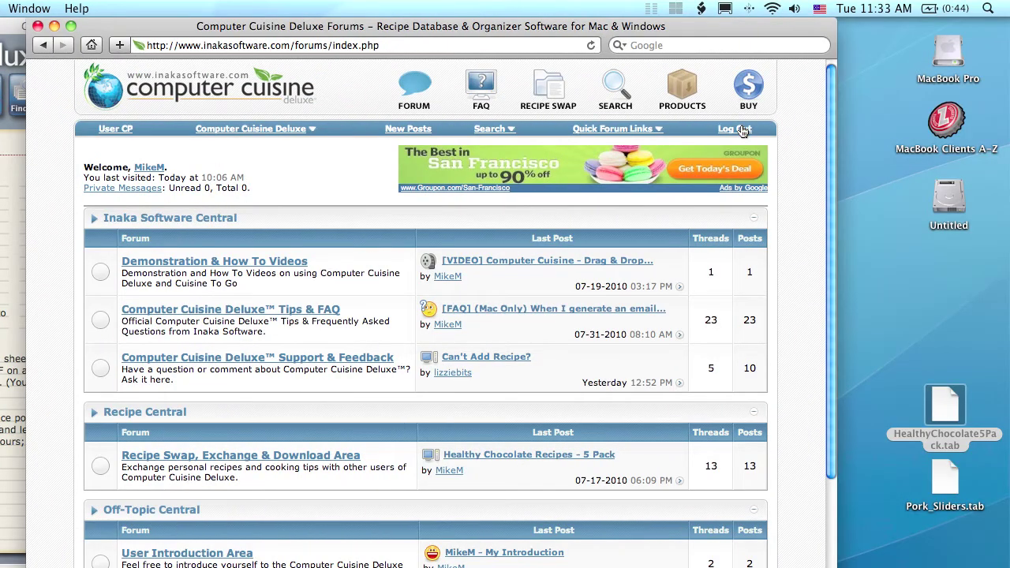
click(742, 129)
click(498, 289)
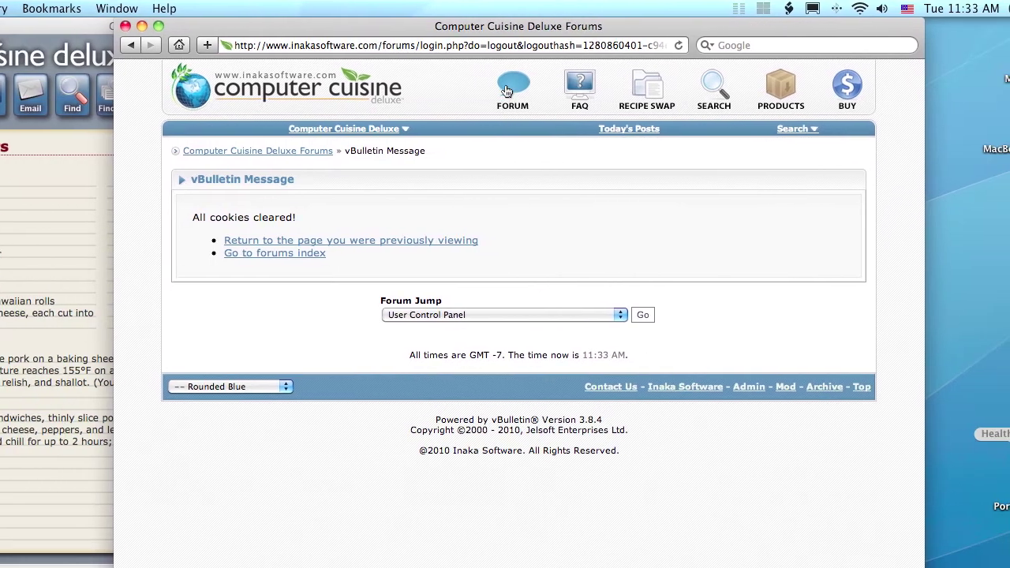
Step: Look over the forum's main page as a guest, including Recipe Central, and switch back to Computer Cuisine Deluxe
click(507, 91)
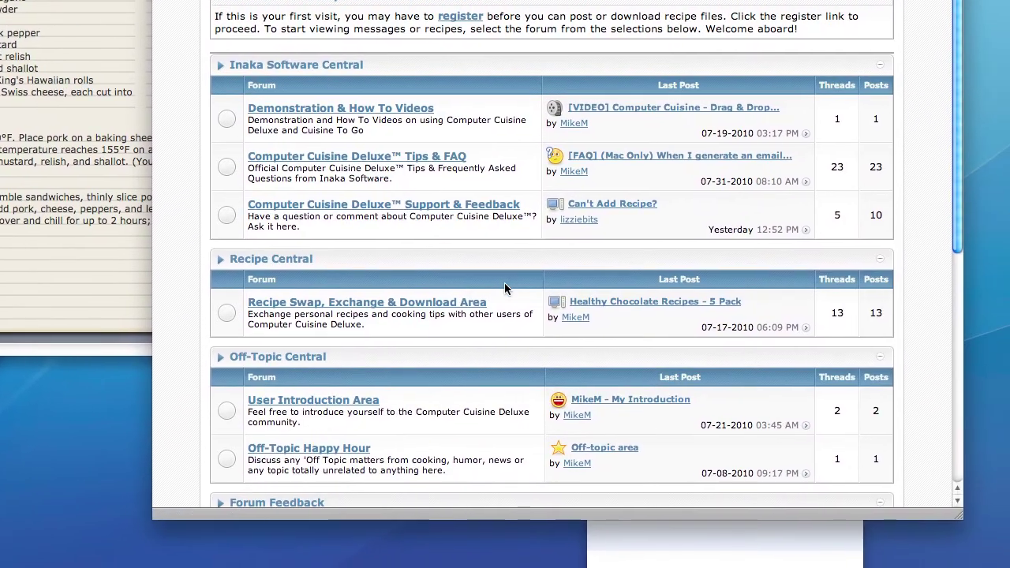
scroll(505, 287, down, 2)
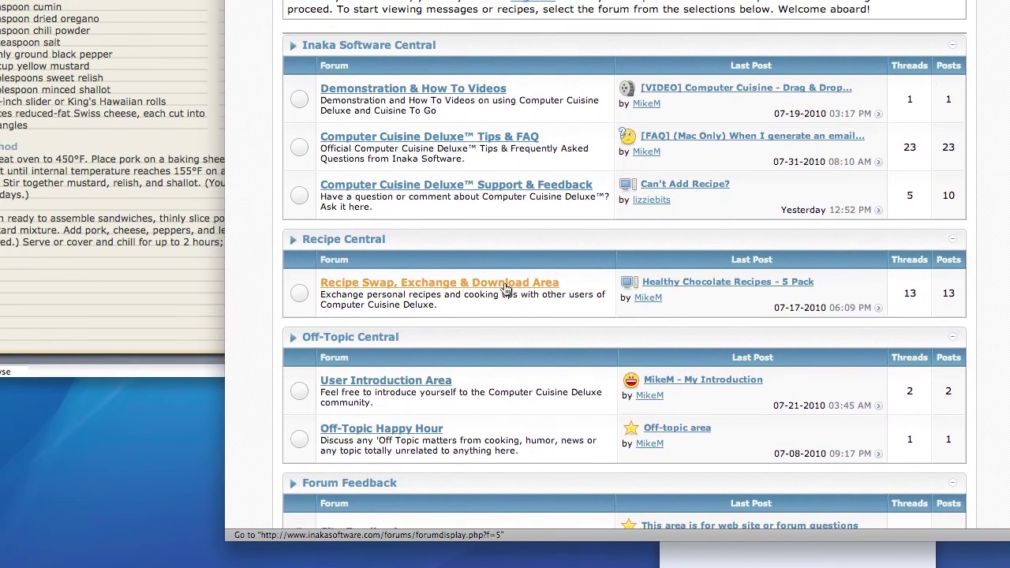
click(295, 150)
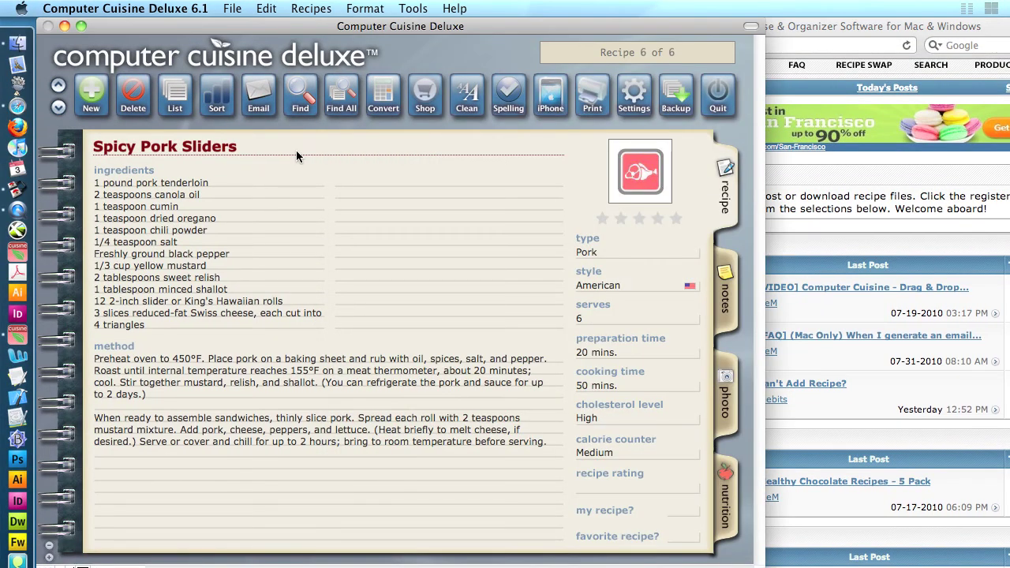